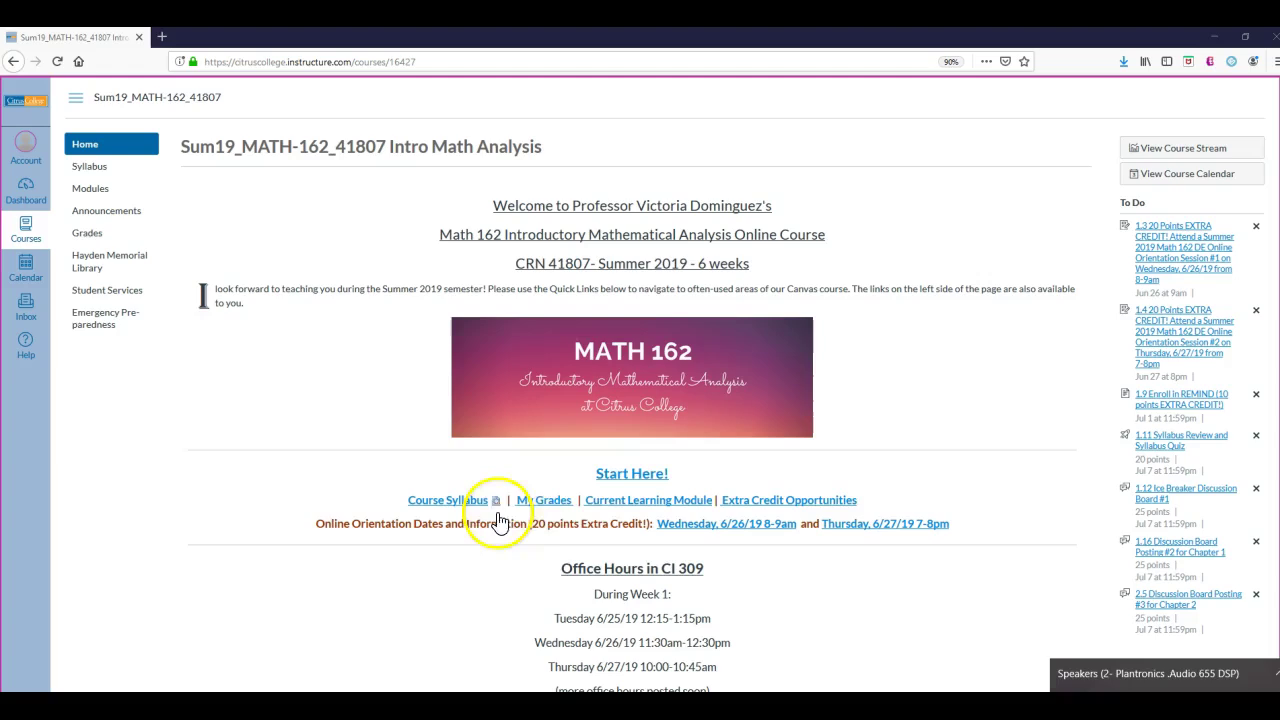
Open the Start Here! modules and scroll through the Extra Credit Opportunities and Unit 1 items.
{"action": "left_click", "coordinate": [638, 478]}
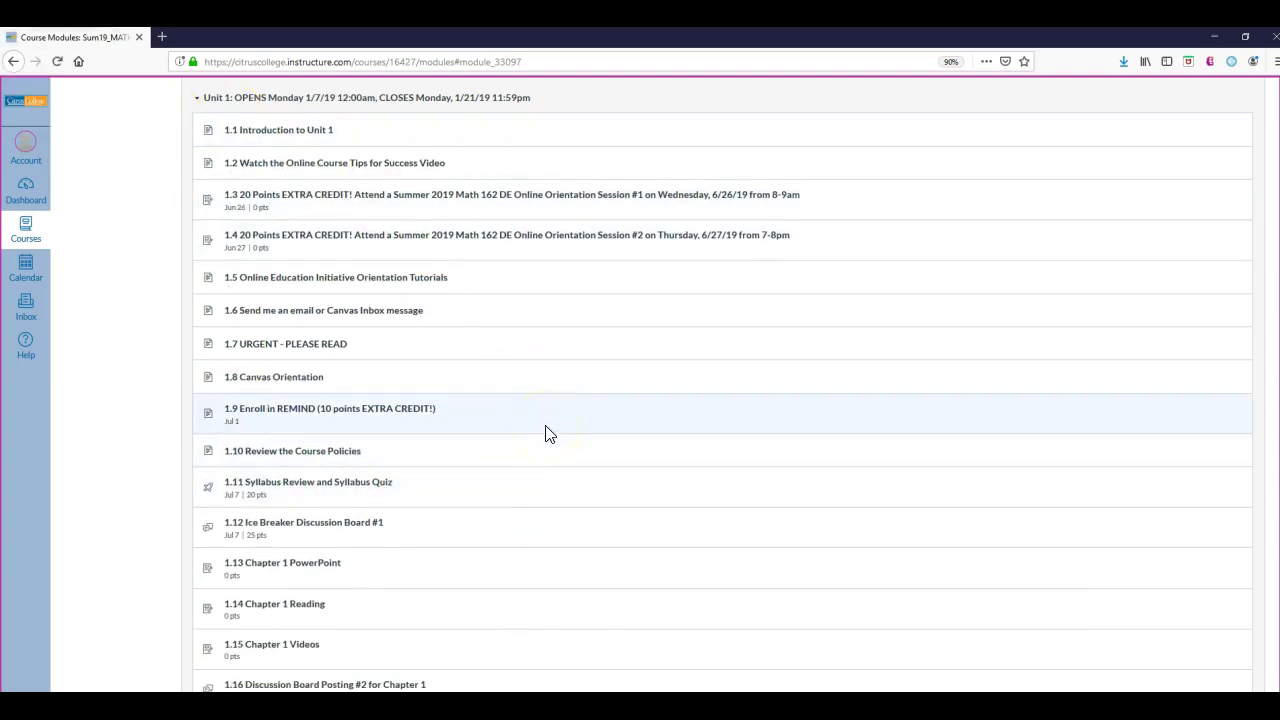
{"action": "scroll", "coordinate": [545, 433], "scroll_direction": "up", "scroll_amount": 5}
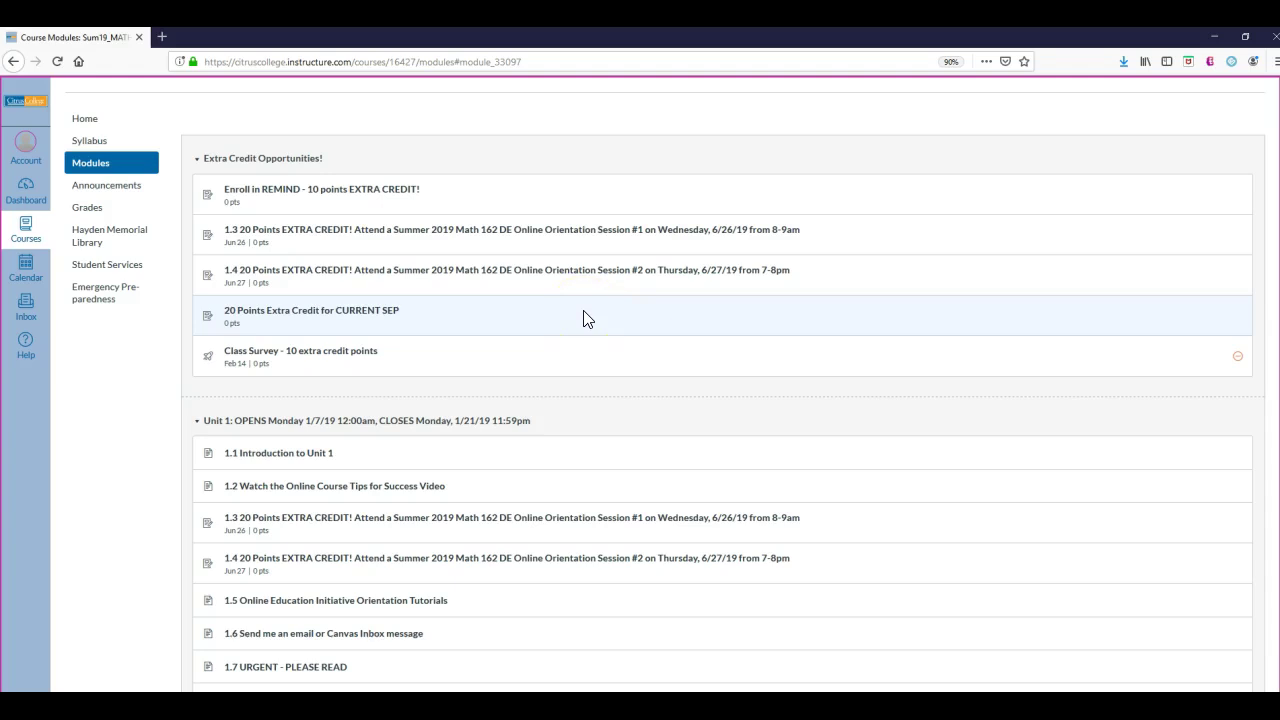
{"action": "scroll", "coordinate": [587, 319], "scroll_direction": "down", "scroll_amount": 1}
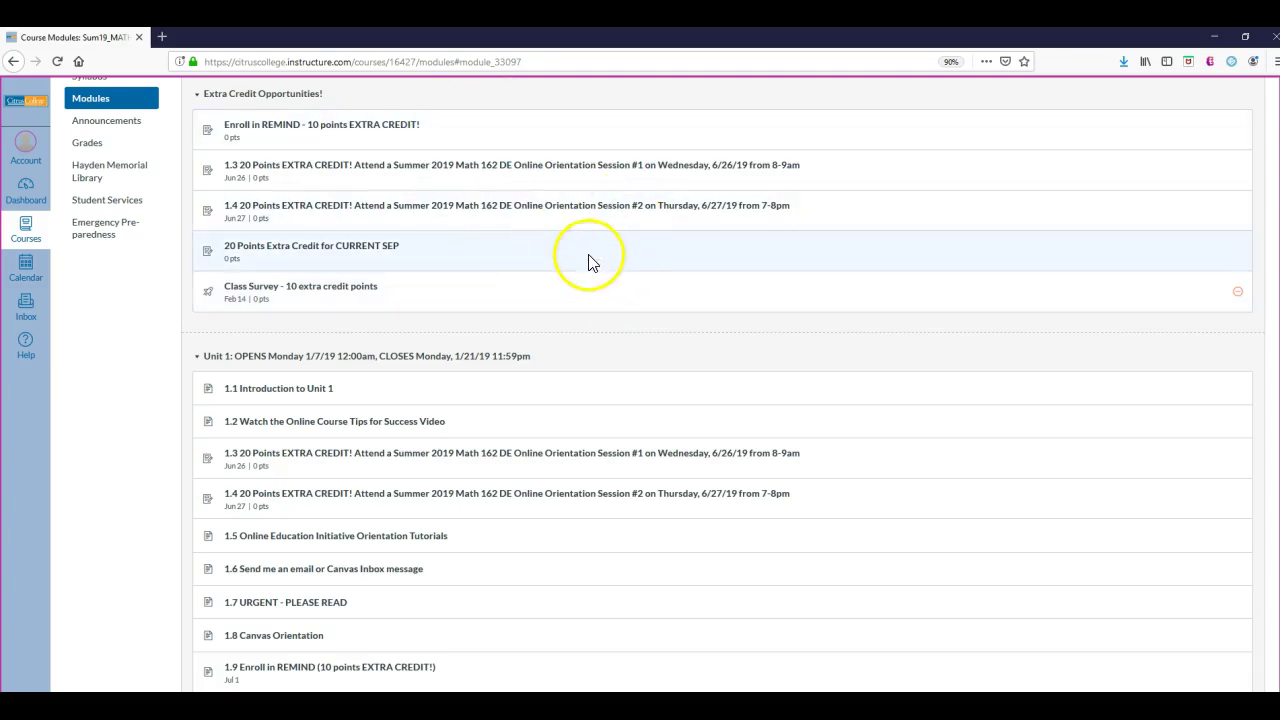
{"action": "scroll", "coordinate": [578, 275], "scroll_direction": "up", "scroll_amount": 2}
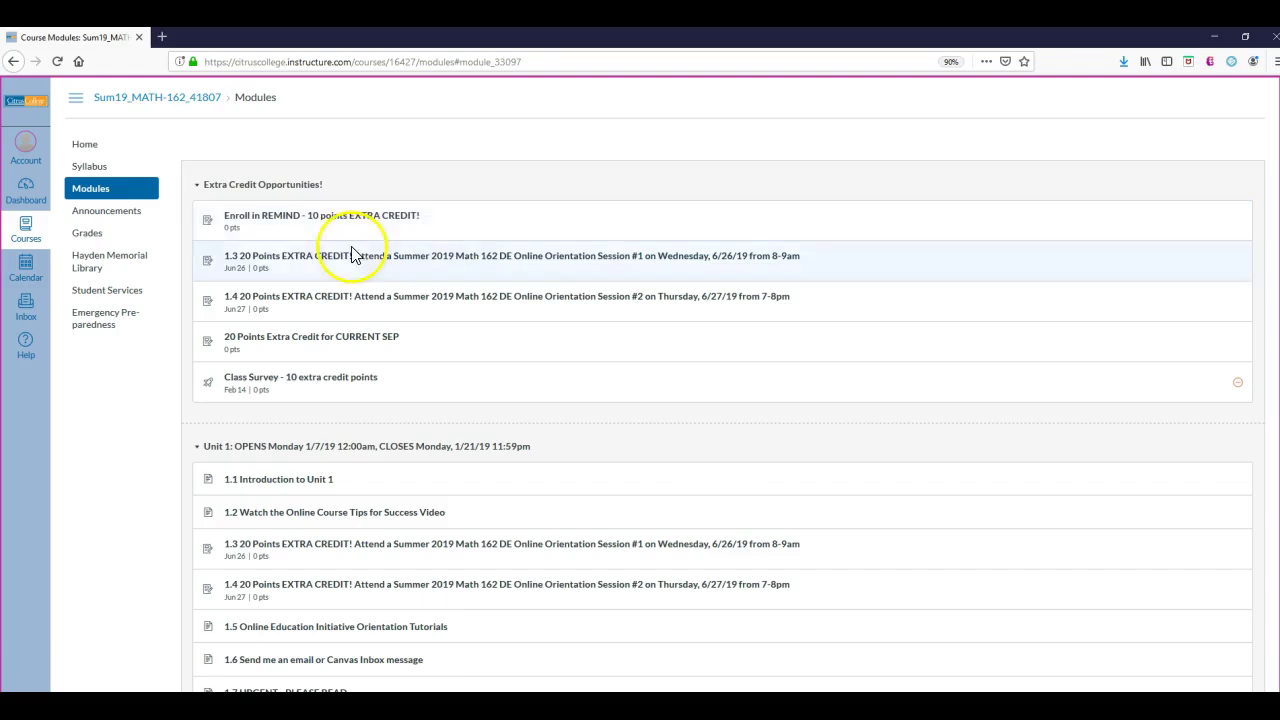
Return to the Math 162 Home page and scroll through its quick links and Week 1 office hours.
{"action": "left_click", "coordinate": [86, 145]}
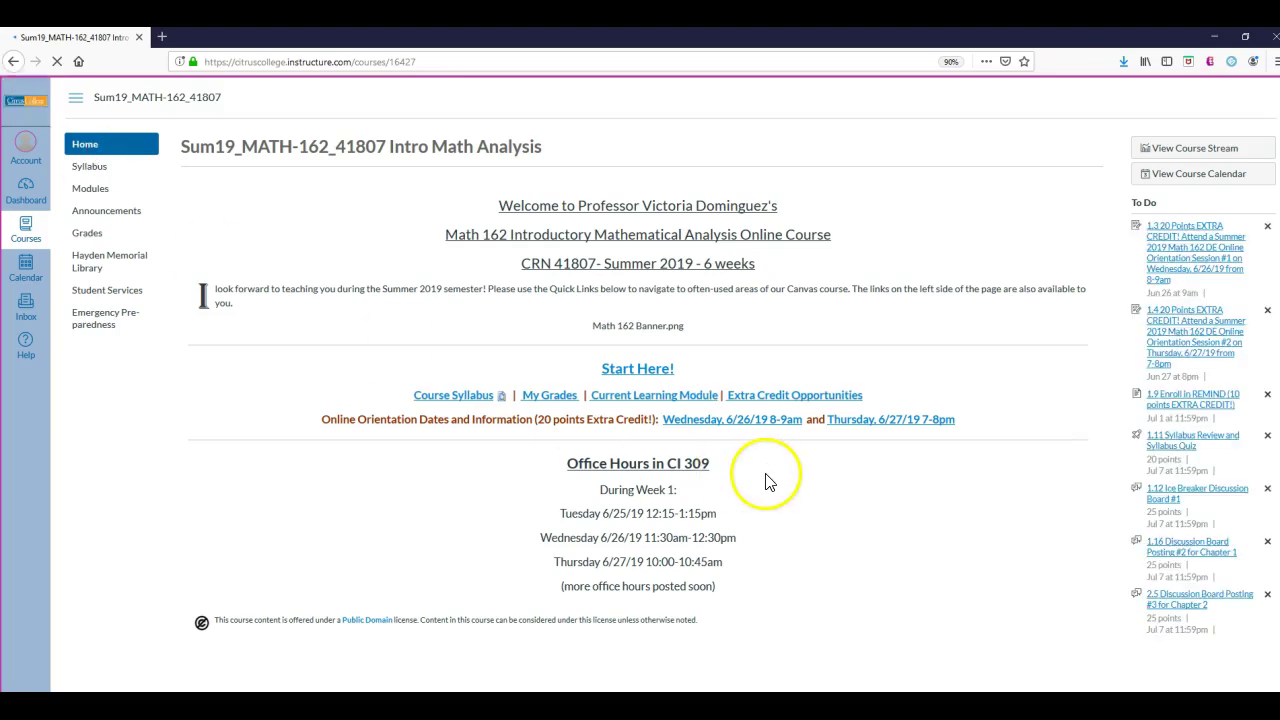
{"action": "scroll", "coordinate": [791, 549], "scroll_direction": "down", "scroll_amount": 2}
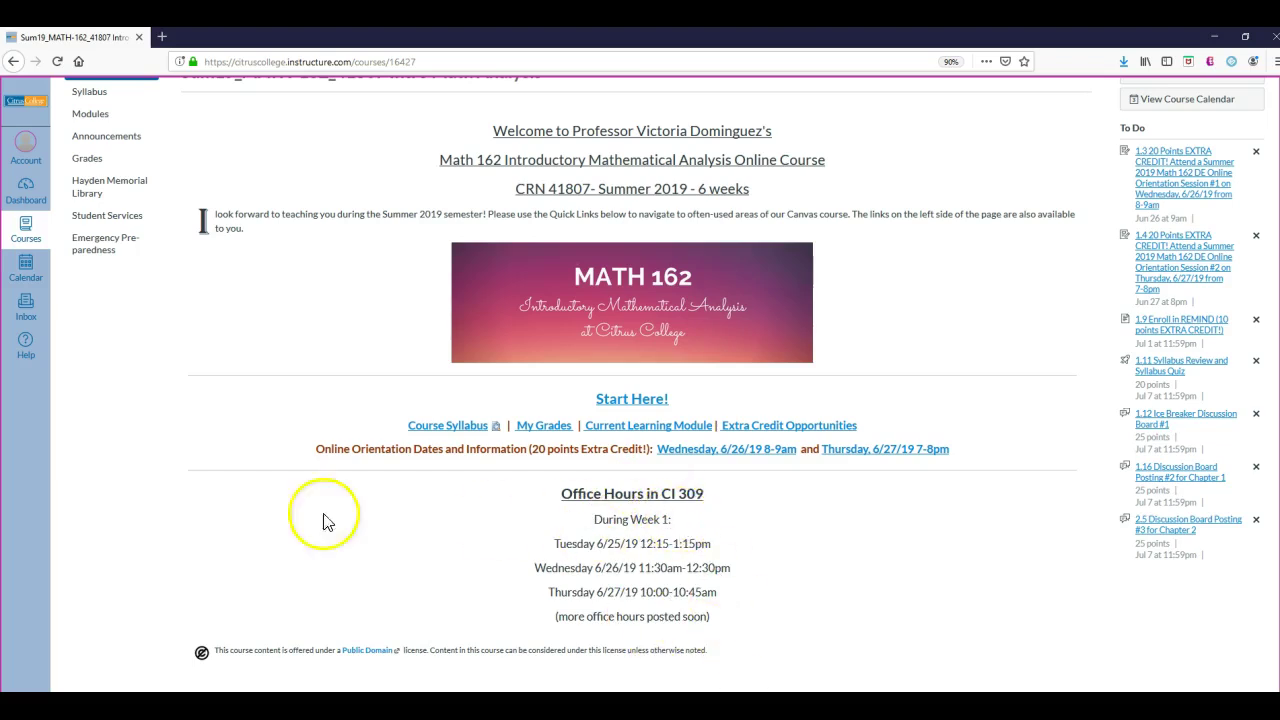
{"action": "scroll", "coordinate": [331, 497], "scroll_direction": "up", "scroll_amount": 1}
{"action": "scroll", "coordinate": [331, 497], "scroll_direction": "up", "scroll_amount": 1}
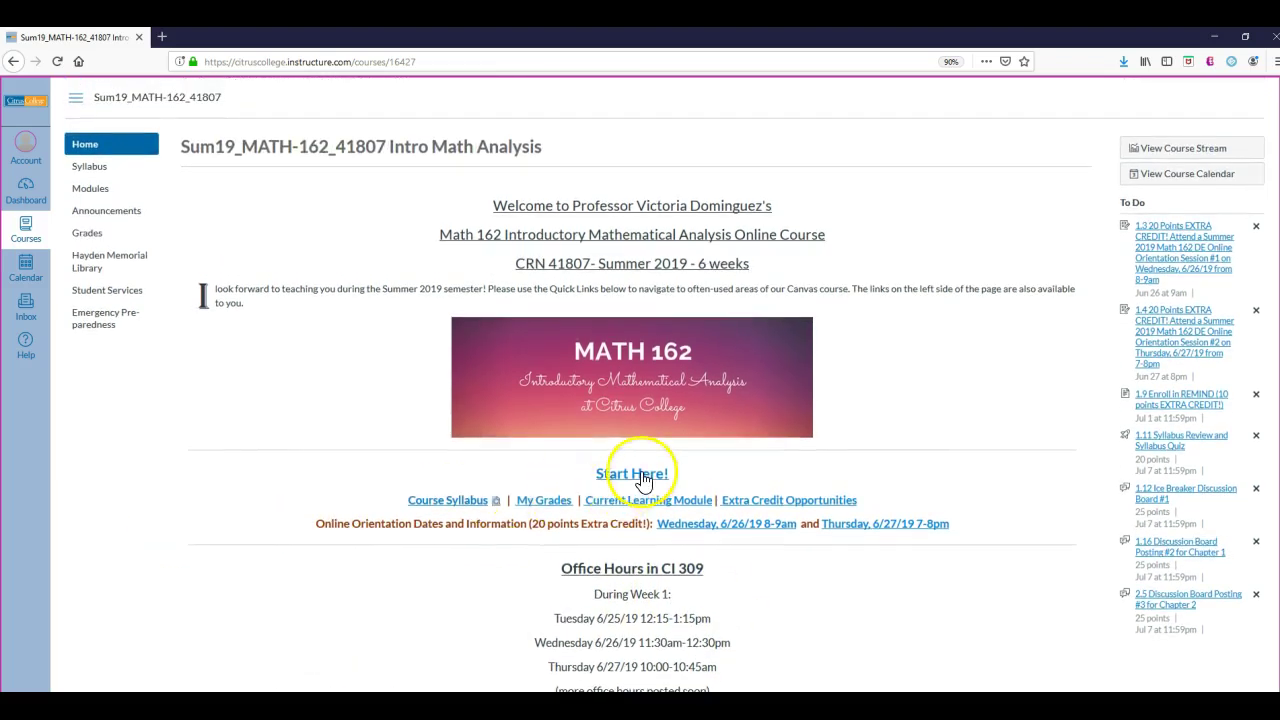
Open the Start Here! modules, then the 1.1 Introduction to Unit 1 page.
{"action": "left_click", "coordinate": [641, 476]}
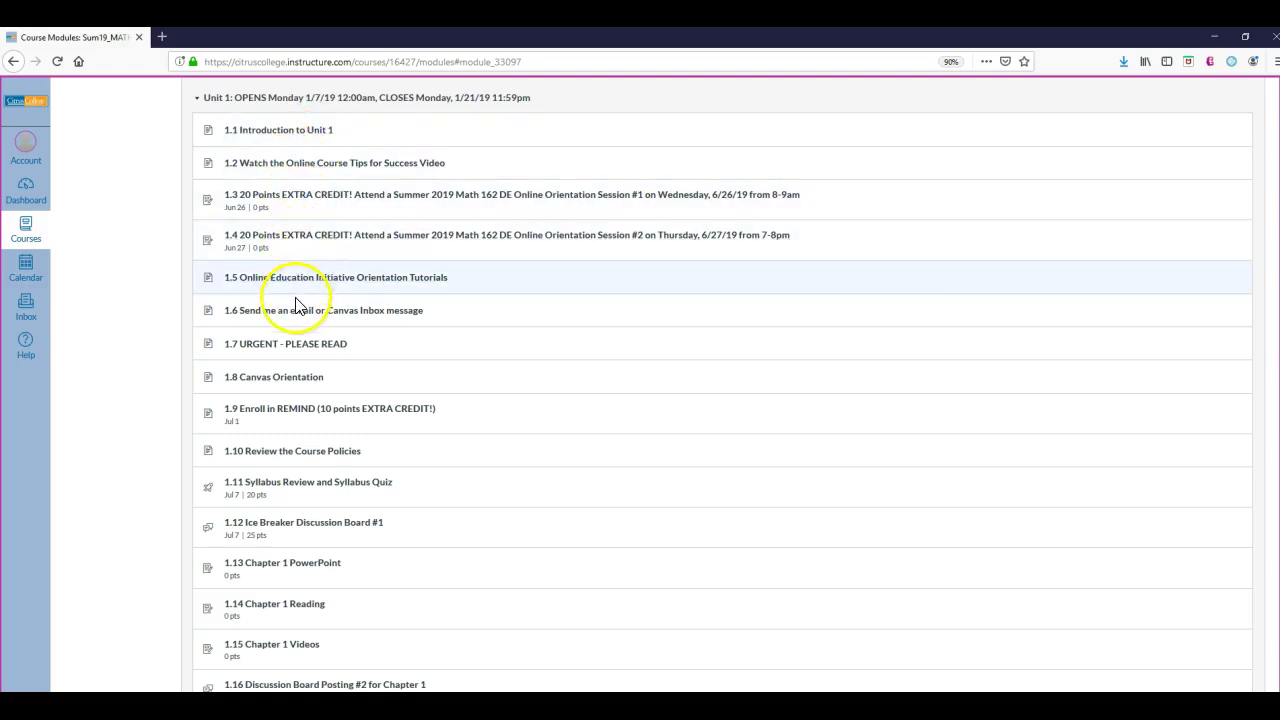
{"action": "left_click", "coordinate": [287, 132]}
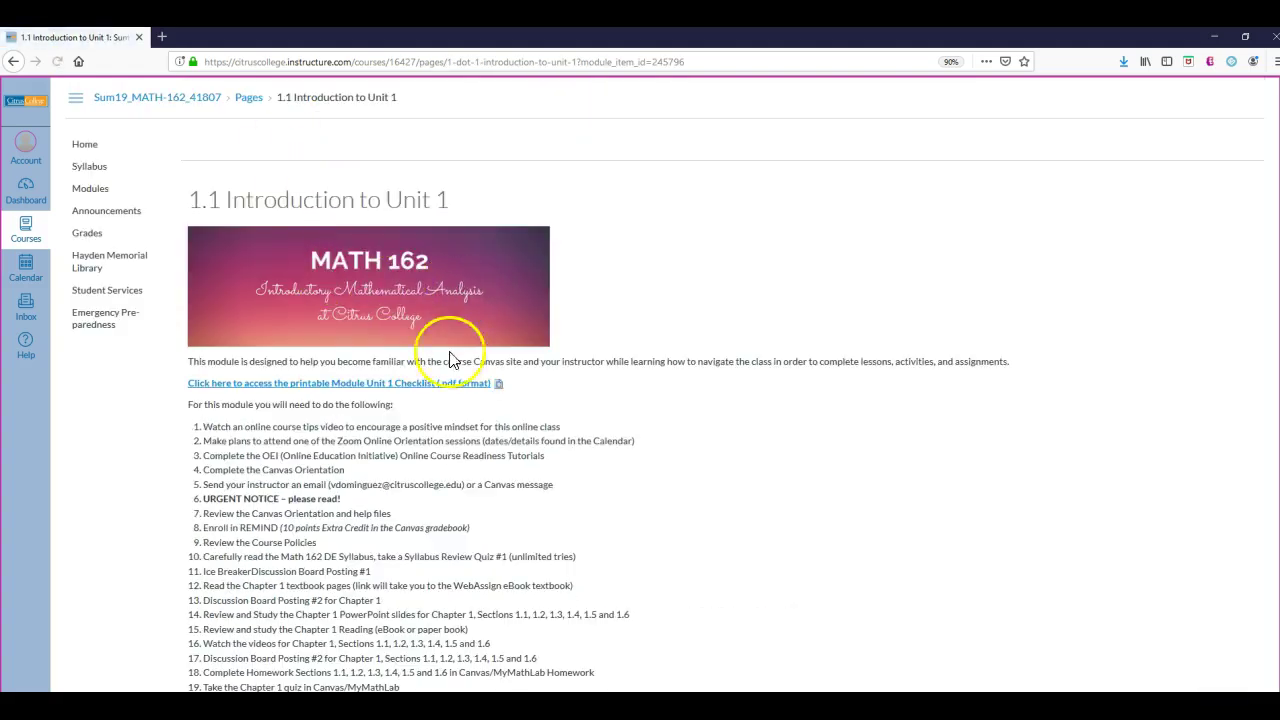
{"action": "left_click", "coordinate": [497, 384]}
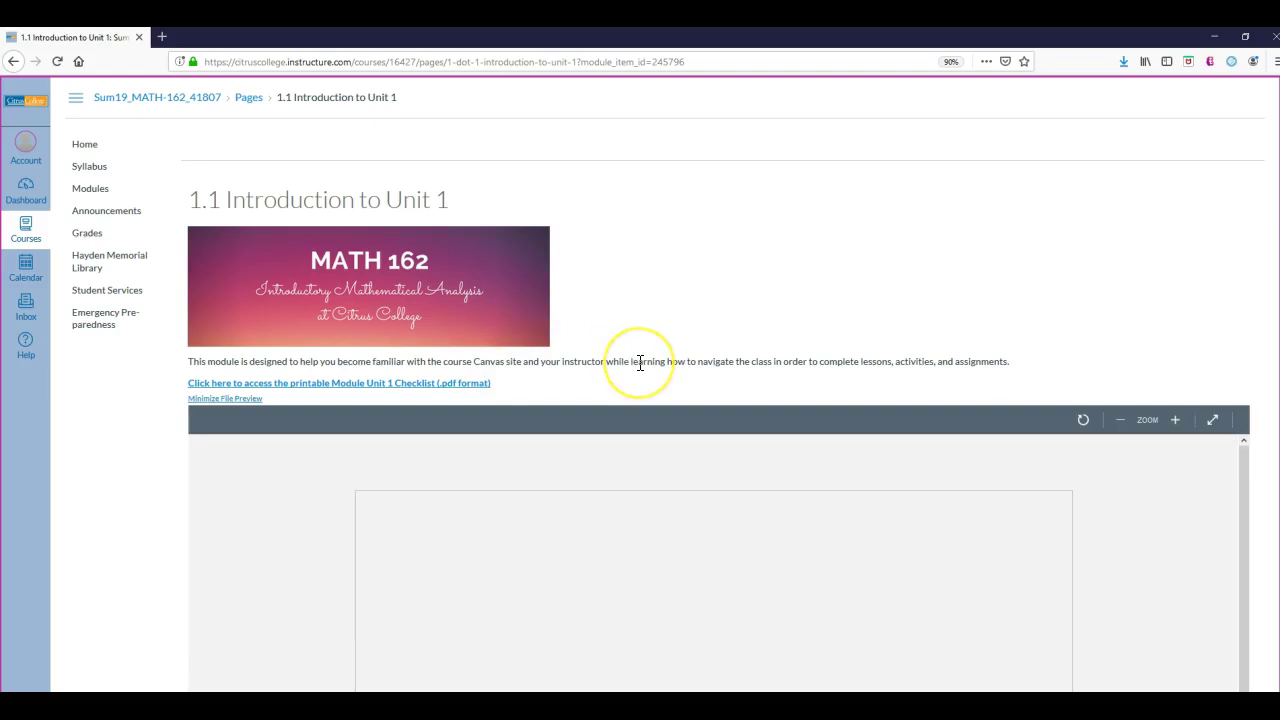
{"action": "scroll", "coordinate": [751, 494], "scroll_direction": "down", "scroll_amount": 3}
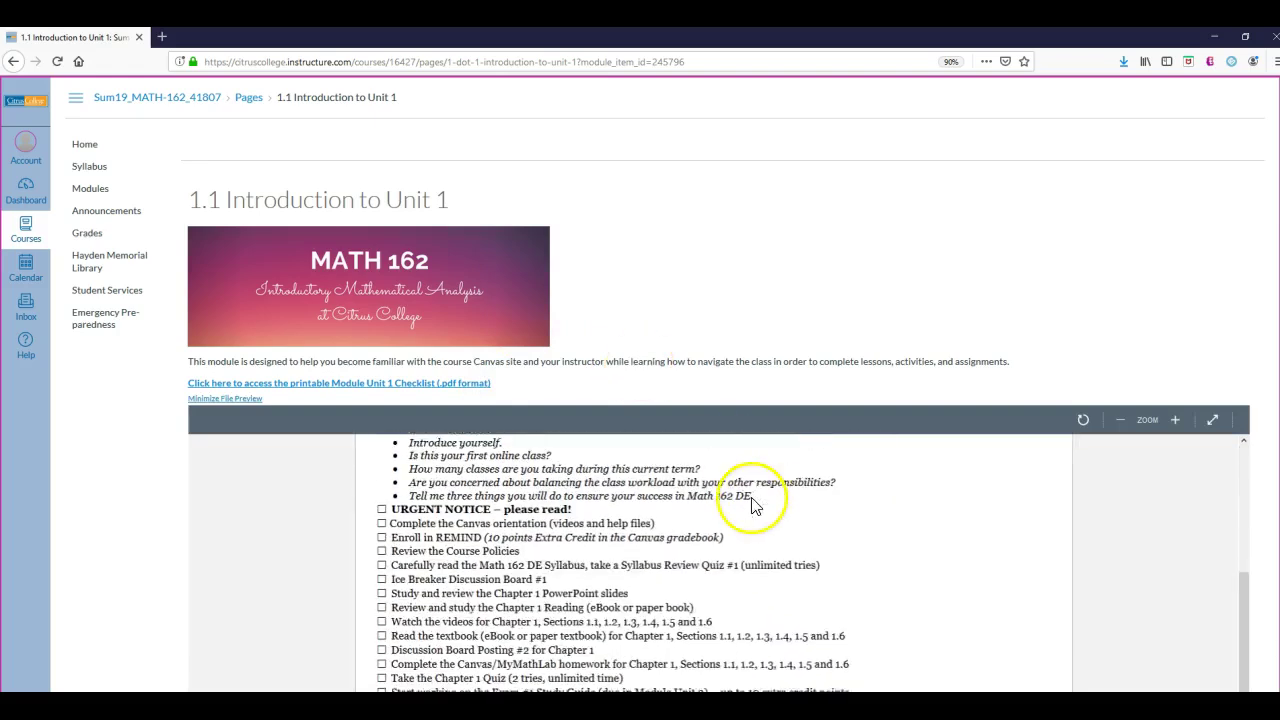
{"action": "scroll", "coordinate": [757, 489], "scroll_direction": "up", "scroll_amount": 3}
{"action": "scroll", "coordinate": [785, 500], "scroll_direction": "down", "scroll_amount": 1}
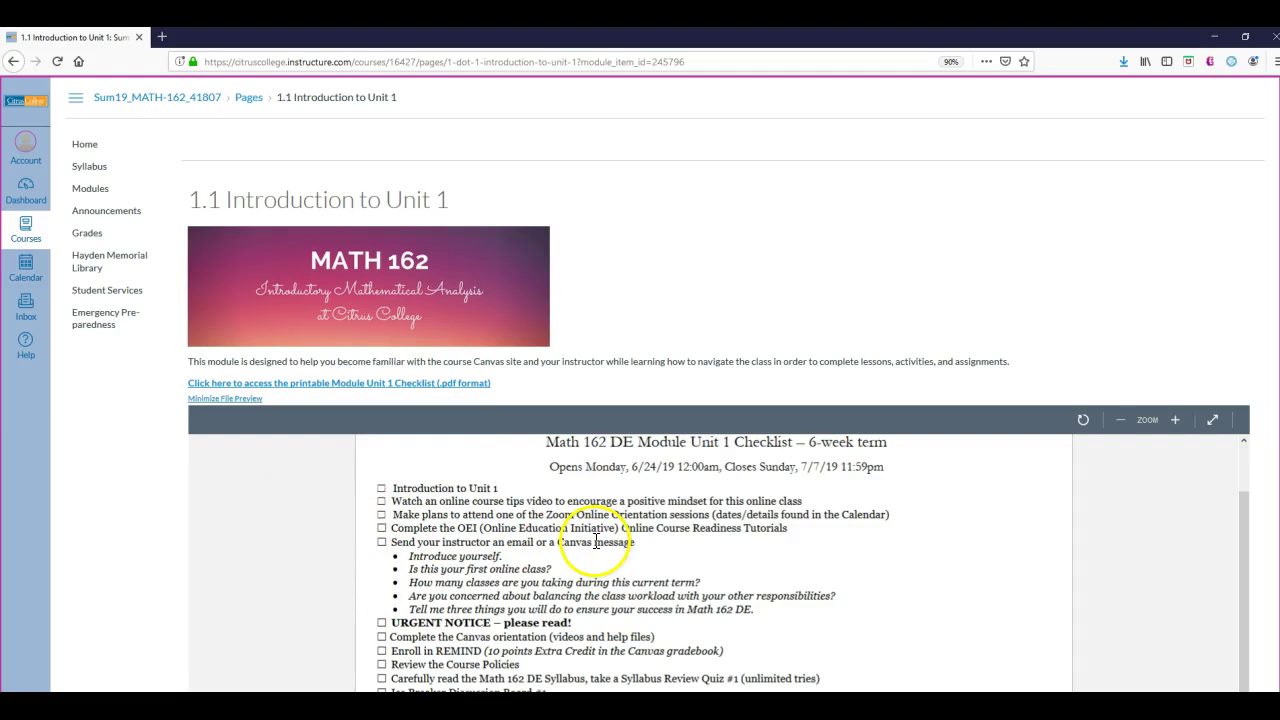
{"action": "scroll", "coordinate": [665, 540], "scroll_direction": "up", "scroll_amount": 1}
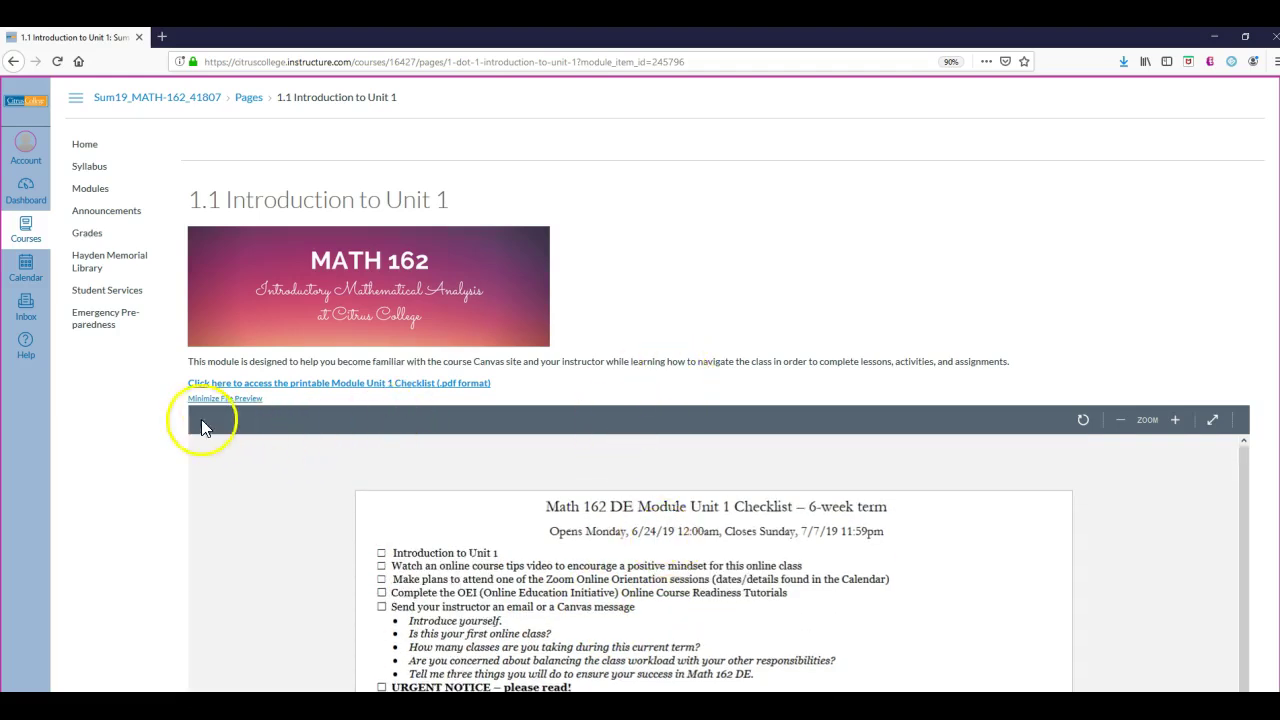
{"action": "left_click", "coordinate": [227, 399]}
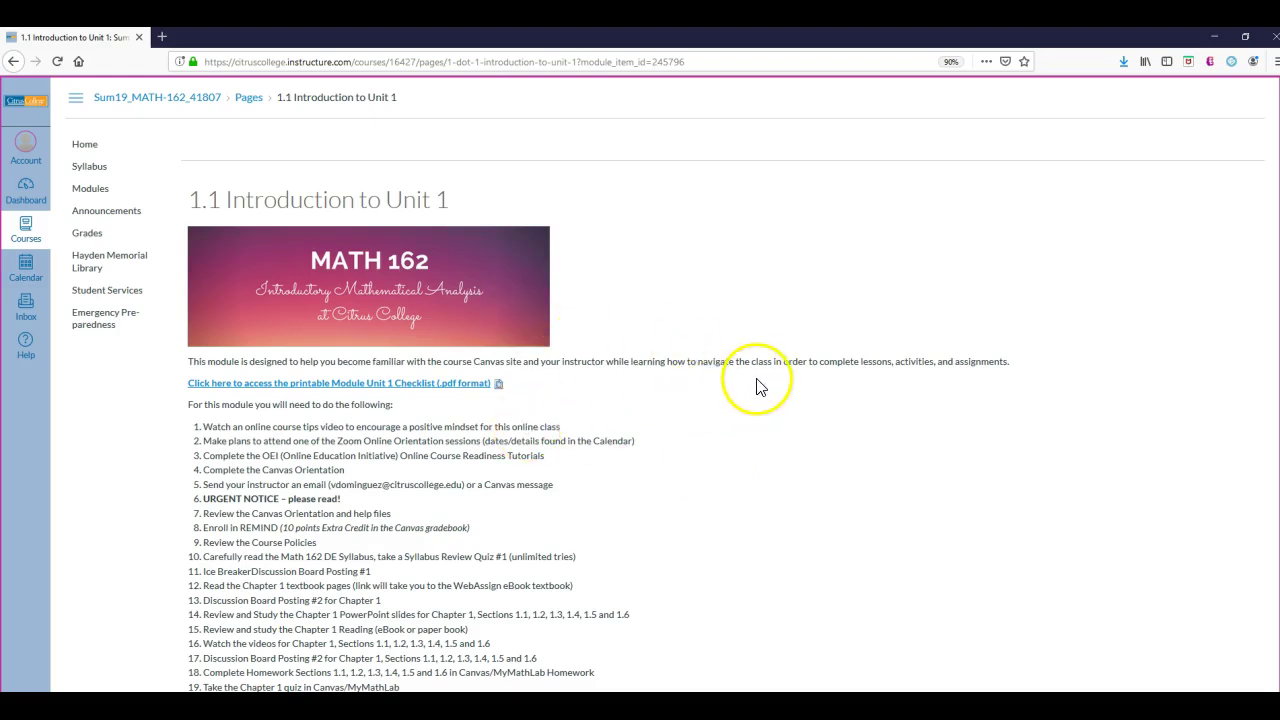
{"action": "scroll", "coordinate": [770, 390], "scroll_direction": "down", "scroll_amount": 3}
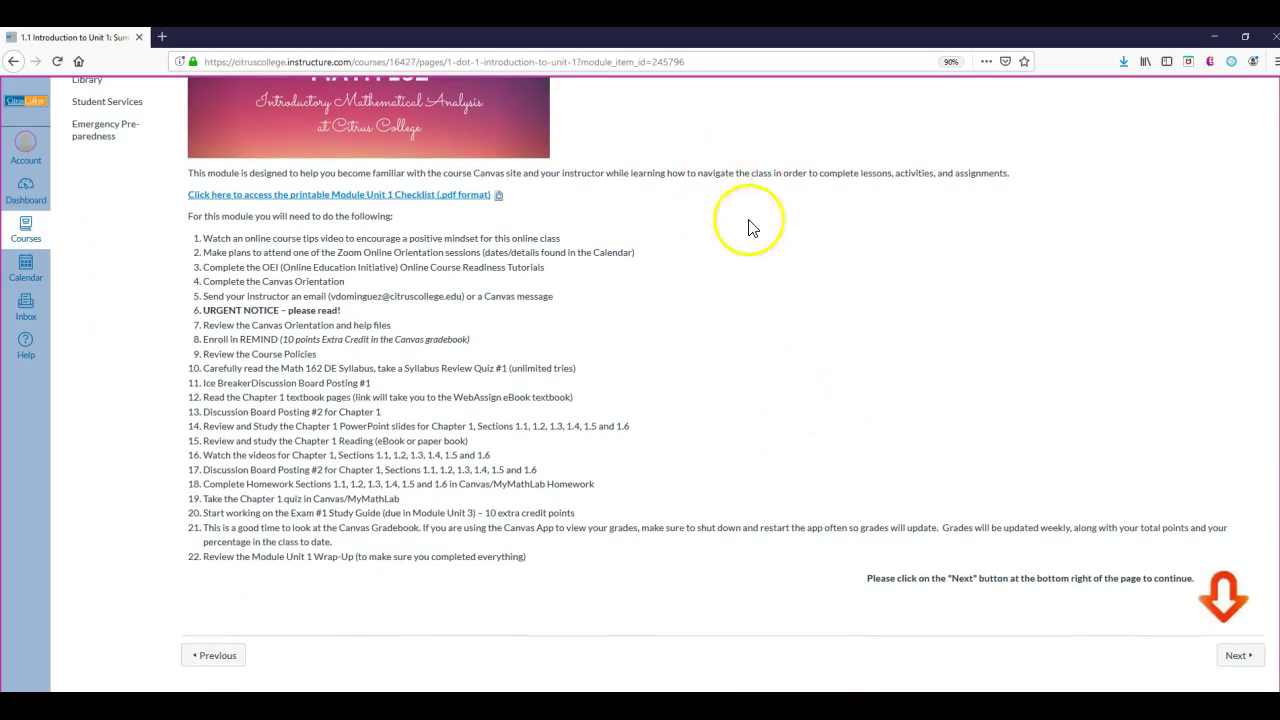
Advance to item 1.2, then go back to Modules and scroll to Unit 1 items 1.1–1.16.
{"action": "left_click", "coordinate": [1237, 658]}
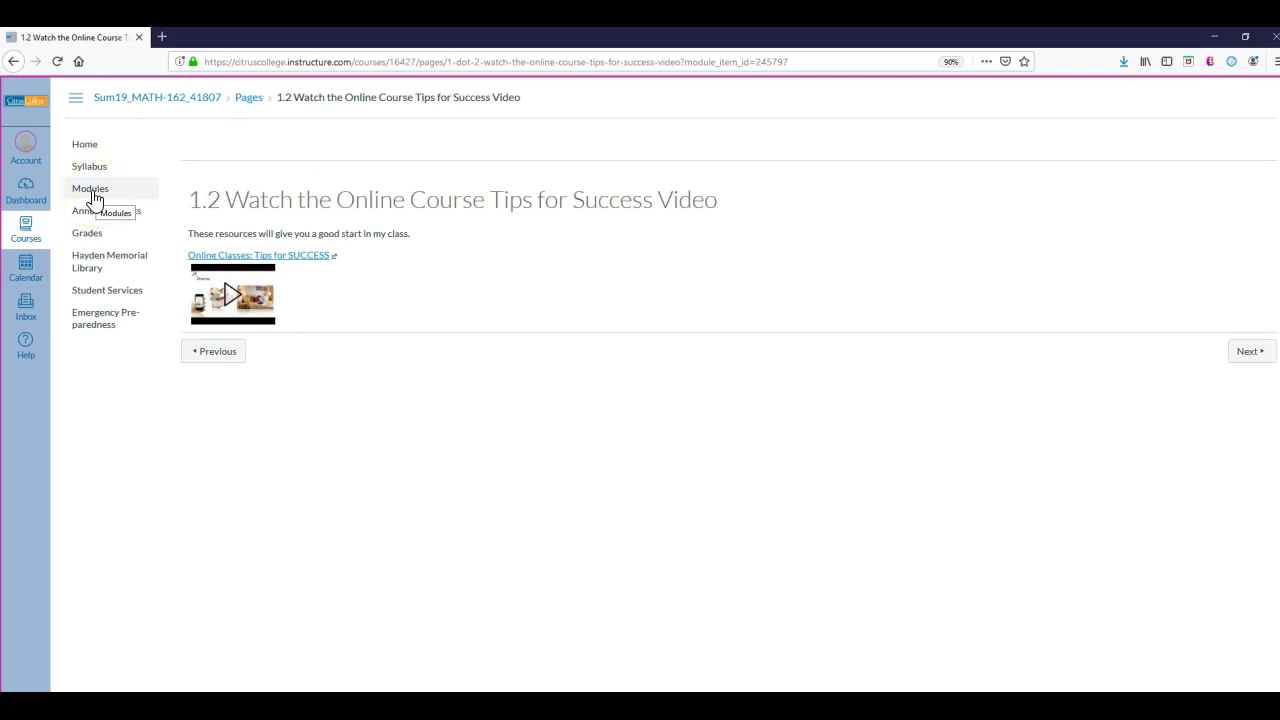
{"action": "left_click", "coordinate": [90, 189]}
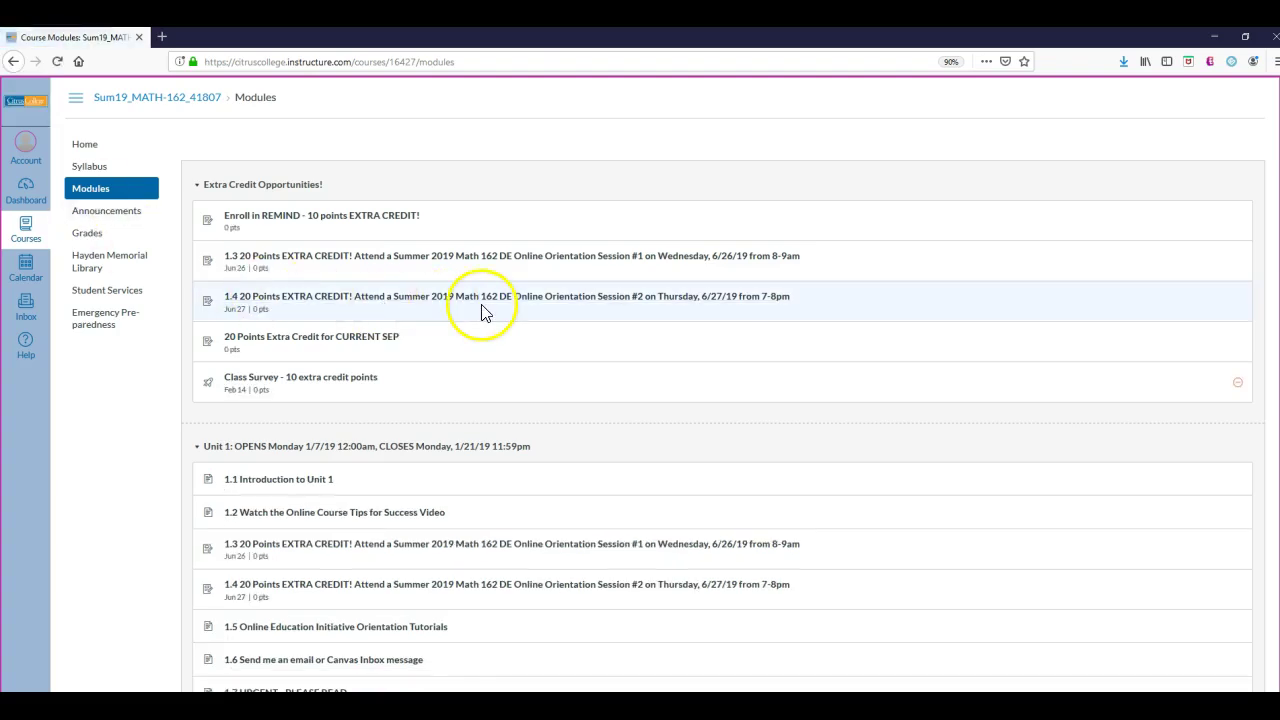
{"action": "scroll", "coordinate": [505, 325], "scroll_direction": "down", "scroll_amount": 5}
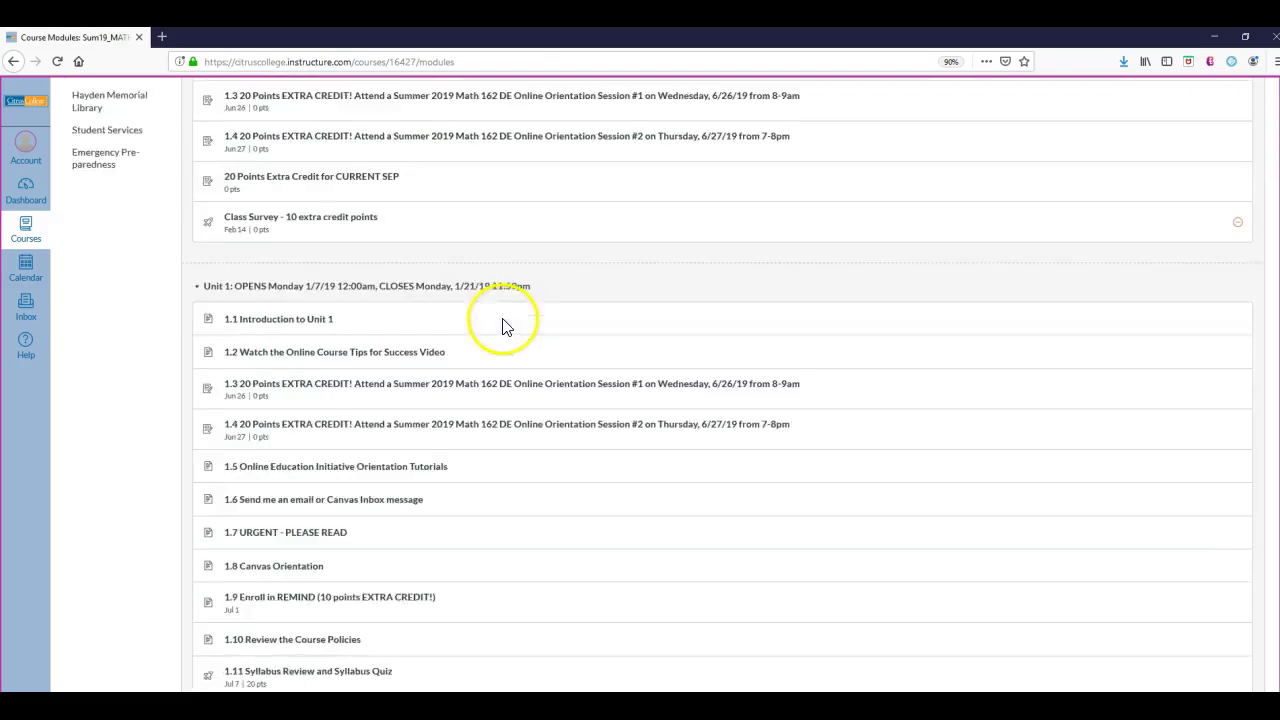
{"action": "scroll", "coordinate": [505, 325], "scroll_direction": "down", "scroll_amount": 1}
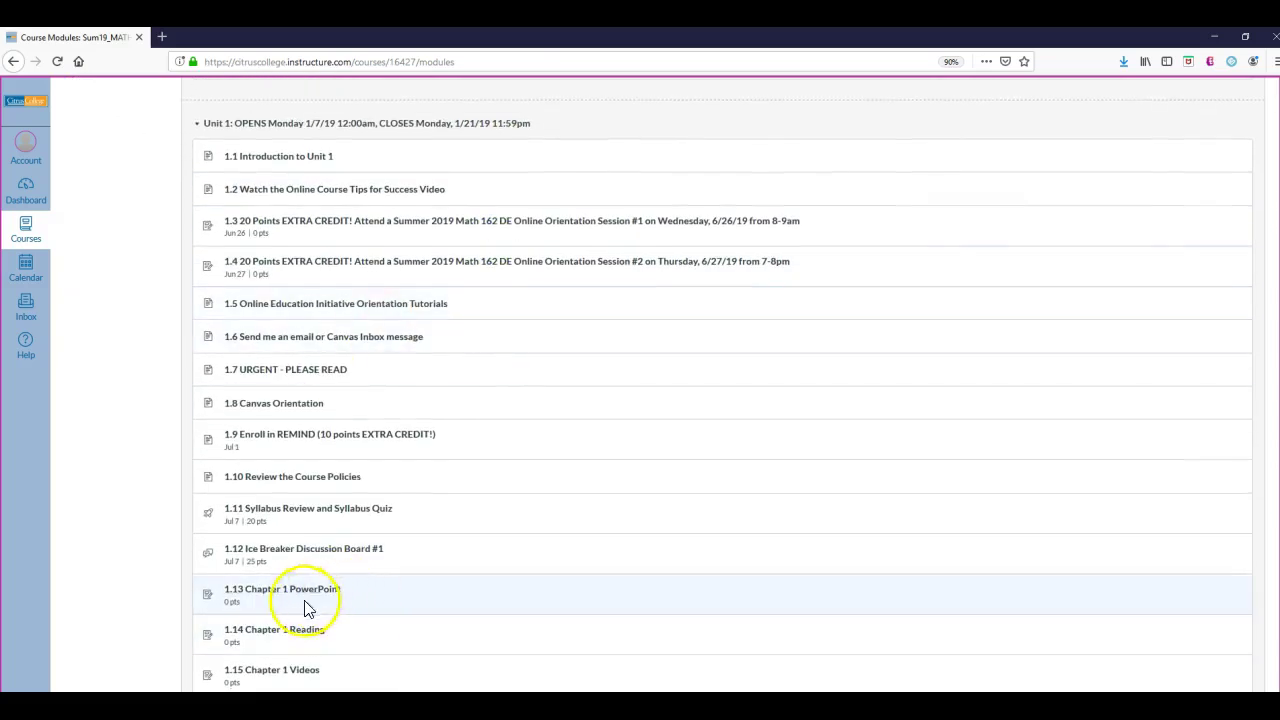
{"action": "scroll", "coordinate": [248, 590], "scroll_direction": "down", "scroll_amount": 1}
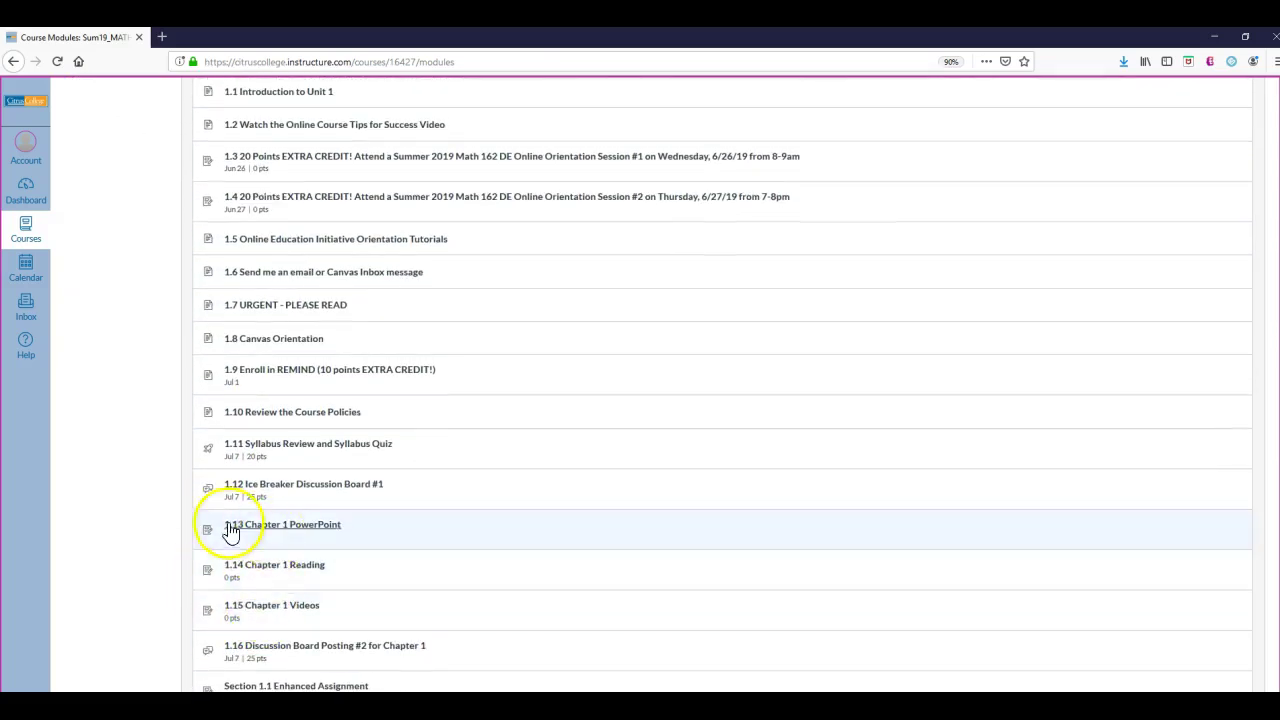
Open 1.13 Chapter 1 PowerPoint, accept the Pearson license, and clear the autofilled username and password.
{"action": "left_click", "coordinate": [313, 533]}
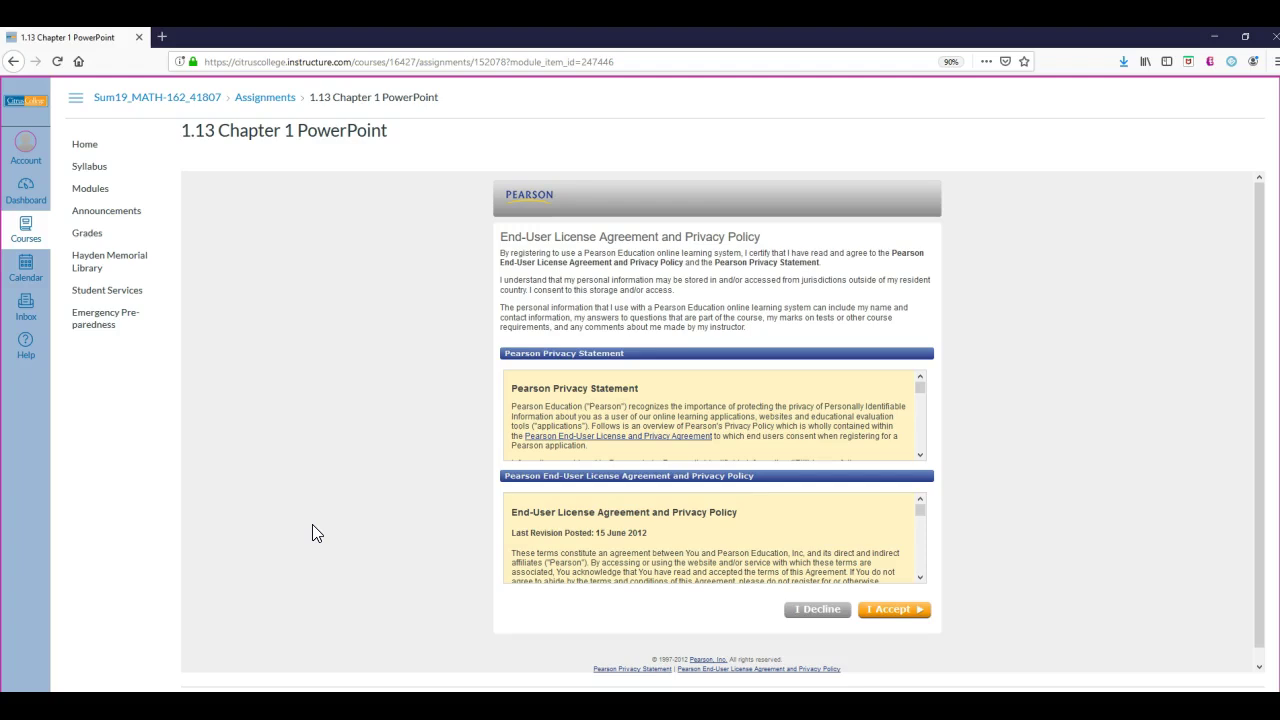
{"action": "left_click", "coordinate": [895, 620]}
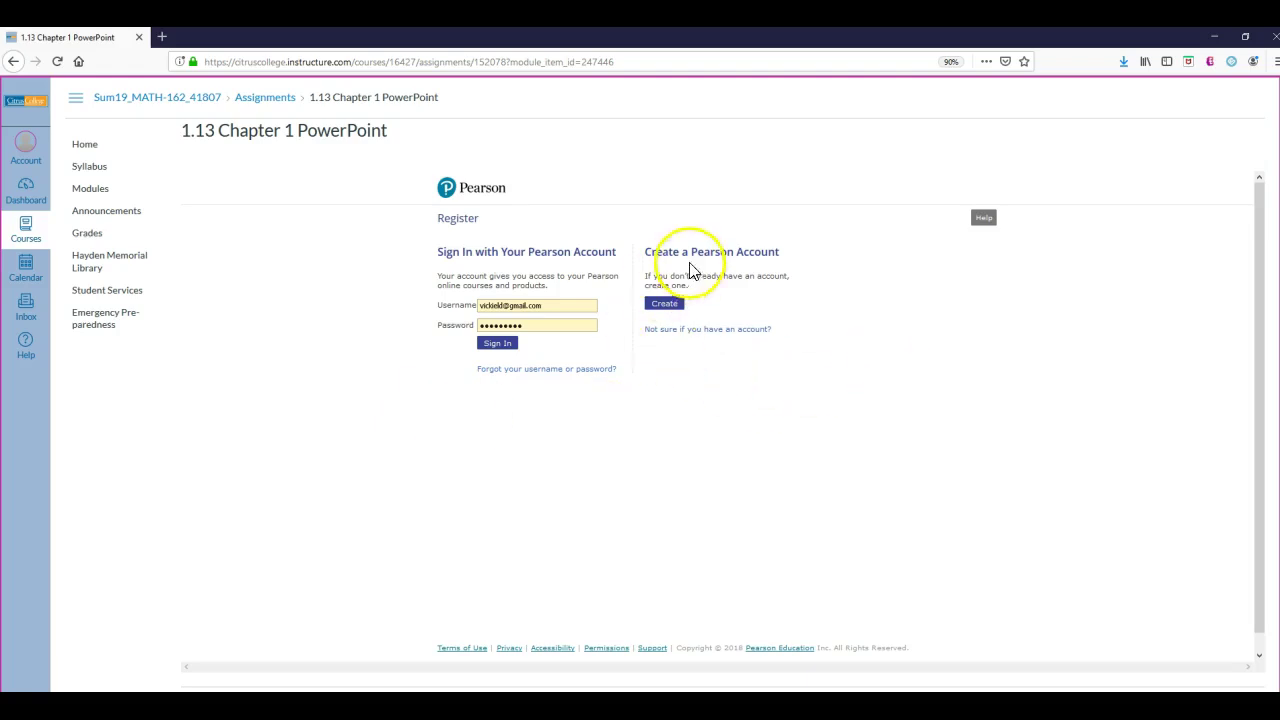
{"action": "left_click", "coordinate": [437, 308]}
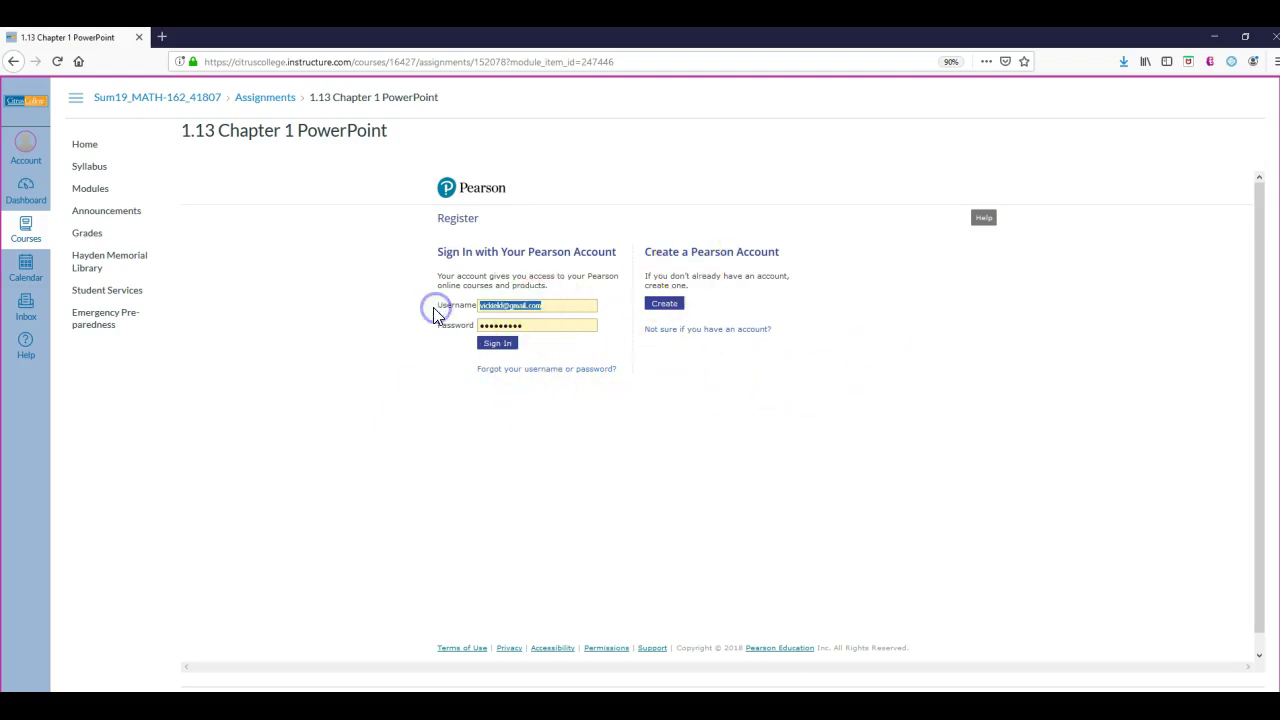
{"action": "key", "text": "Delete"}
{"action": "left_click", "coordinate": [512, 343]}
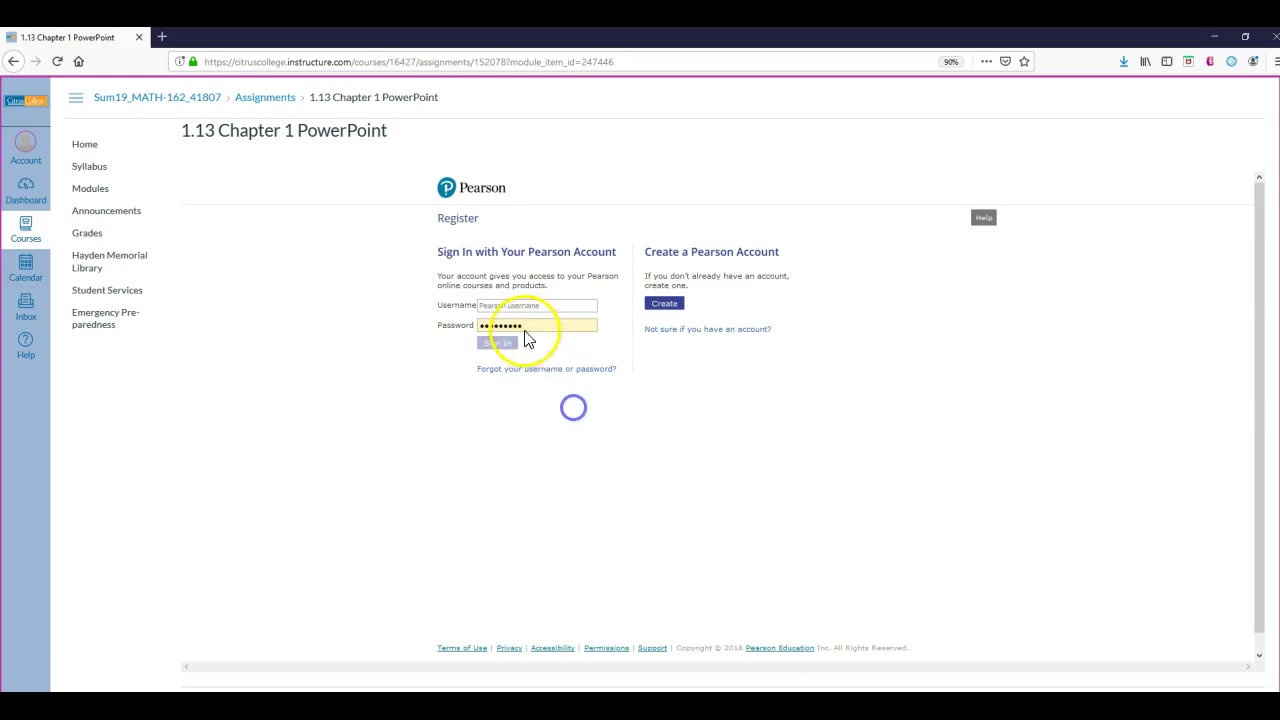
{"action": "left_click", "coordinate": [419, 325]}
{"action": "key", "text": "Delete"}
{"action": "left_click", "coordinate": [672, 420]}
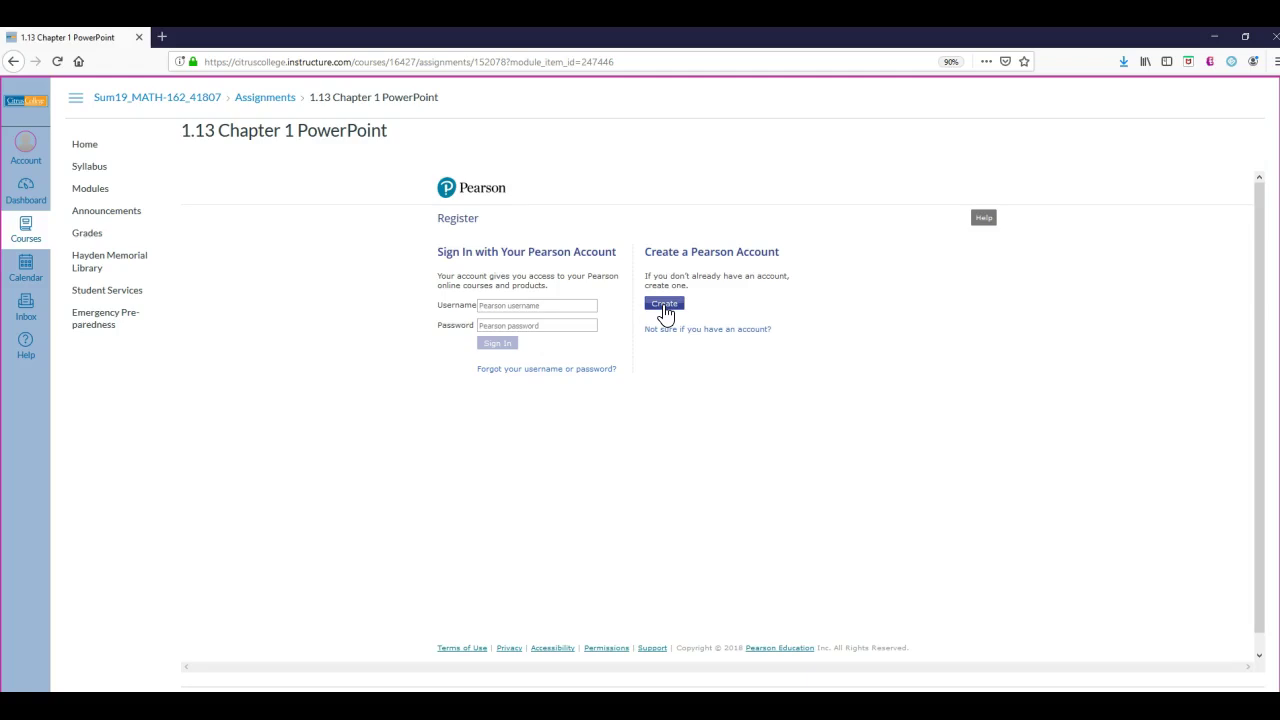
Start a new Pearson account, entering the student's email address as both email and username.
{"action": "left_click", "coordinate": [664, 306]}
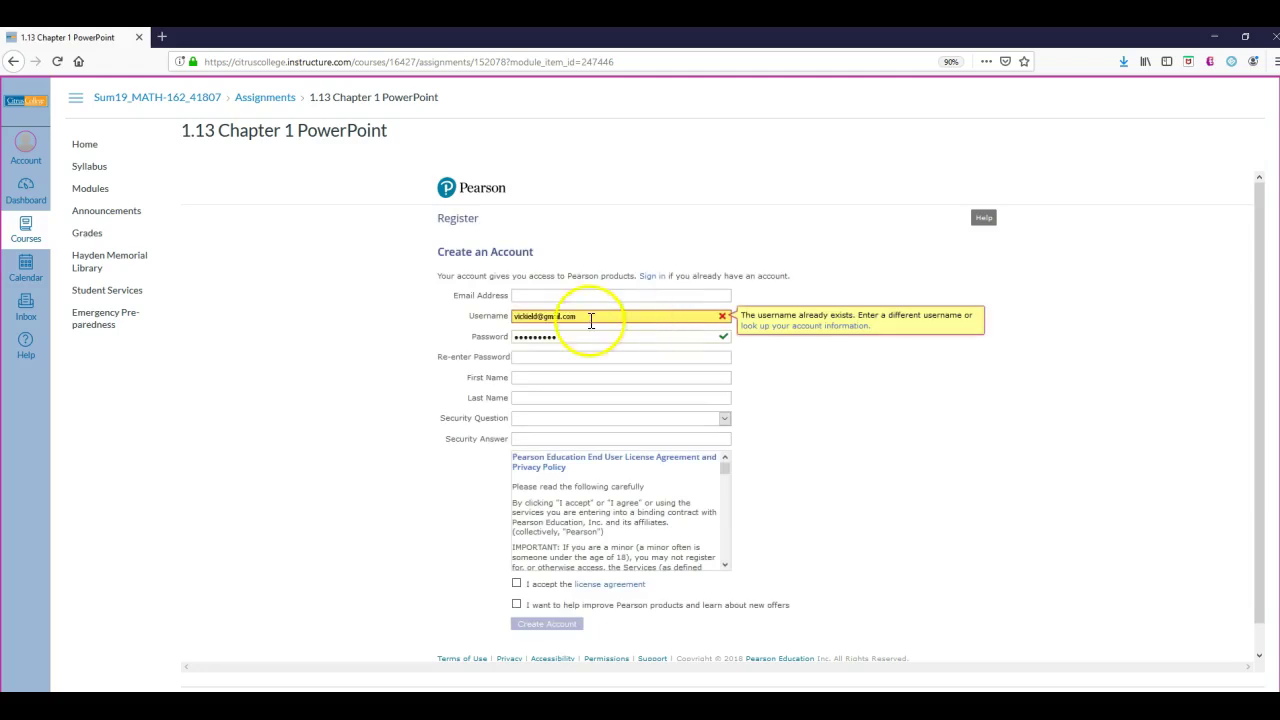
{"action": "left_click", "coordinate": [541, 294]}
{"action": "left_click_drag", "start_coordinate": [577, 314], "coordinate": [451, 310]}
{"action": "key", "text": "BackSpace"}
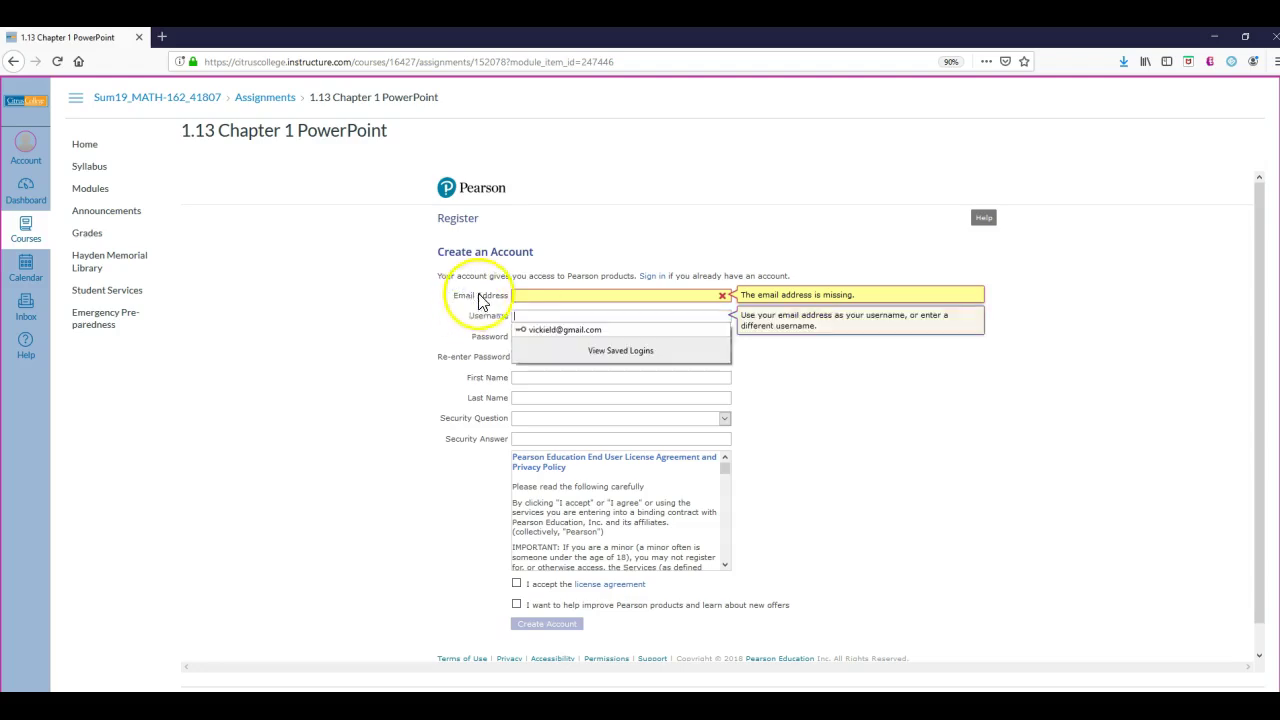
{"action": "left_click", "coordinate": [519, 292]}
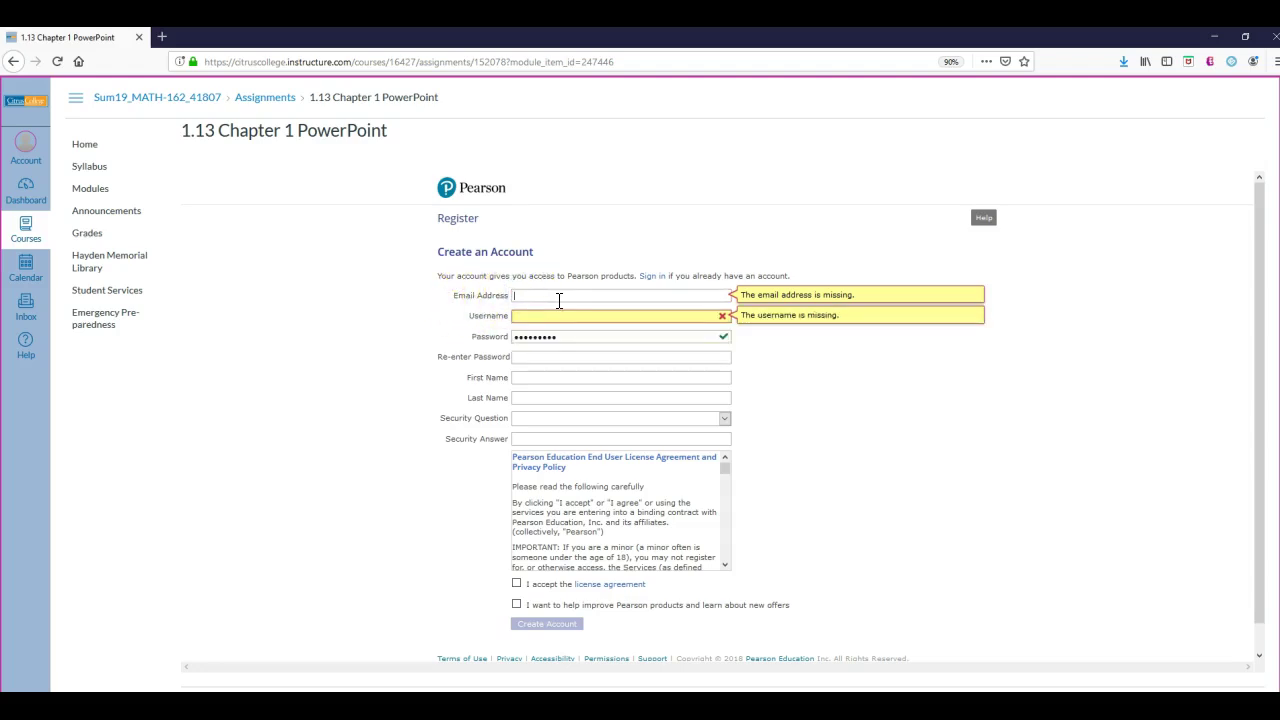
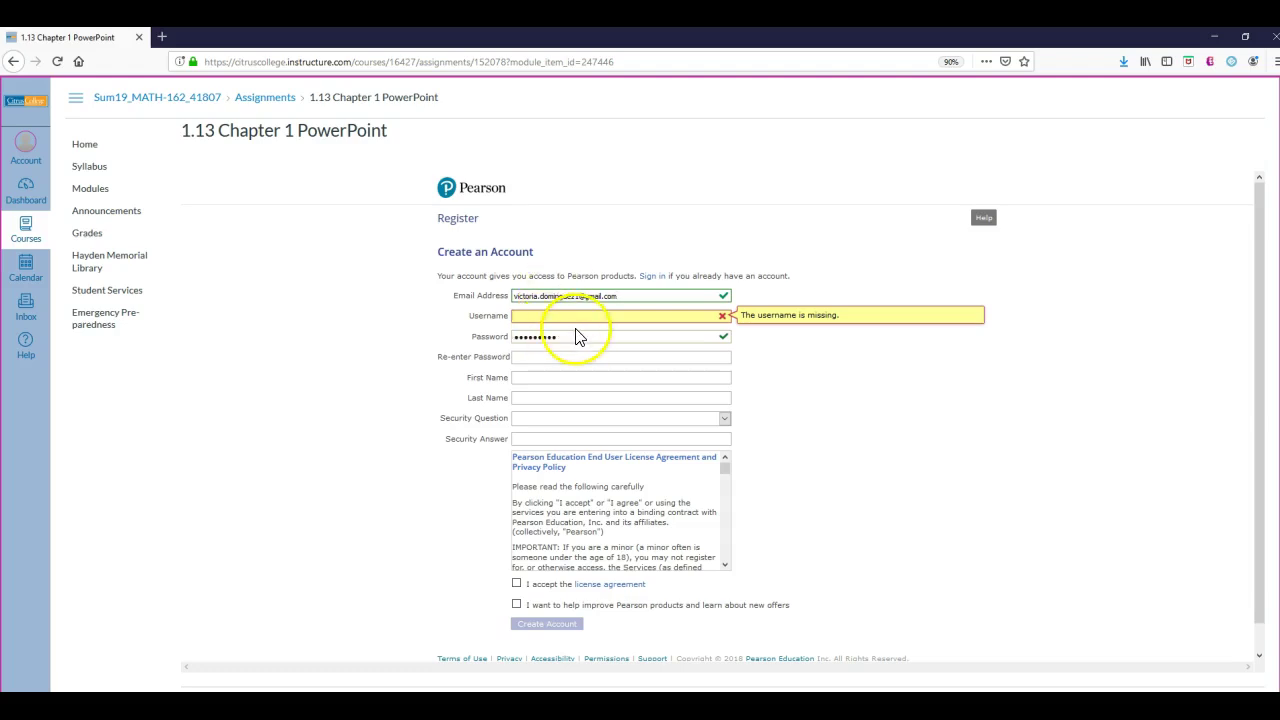
{"action": "left_click_drag", "start_coordinate": [643, 297], "coordinate": [480, 289]}
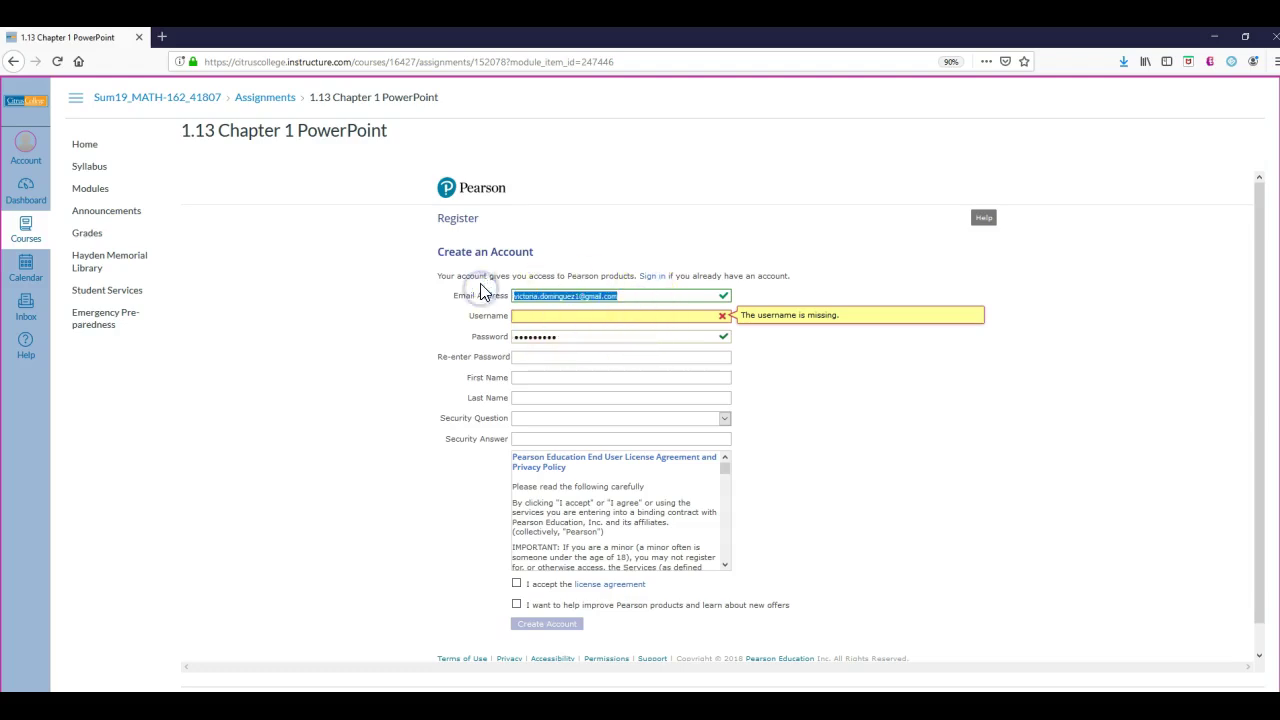
{"action": "key", "text": "ctrl+c"}
{"action": "left_click", "coordinate": [540, 314]}
{"action": "key", "text": "ctrl+v"}
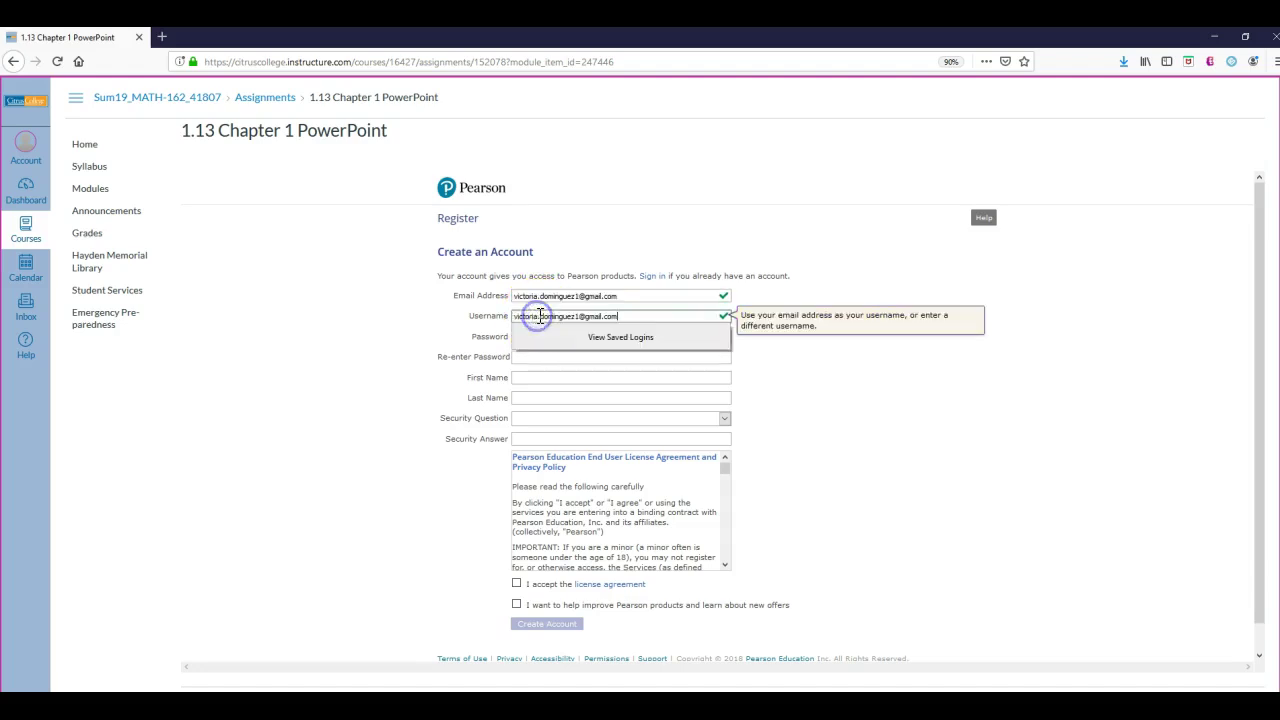
{"action": "key", "text": "ctrl+v"}
{"action": "double_click", "coordinate": [622, 316]}
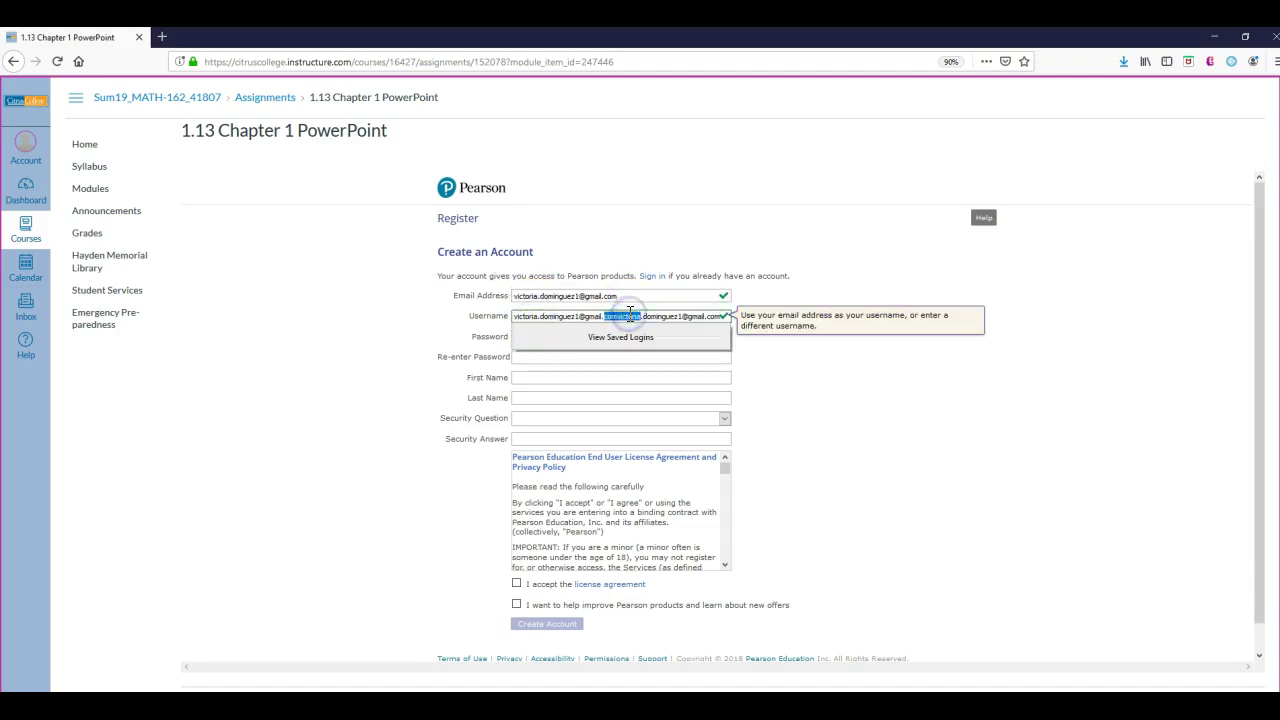
{"action": "left_click_drag", "start_coordinate": [516, 316], "coordinate": [800, 326]}
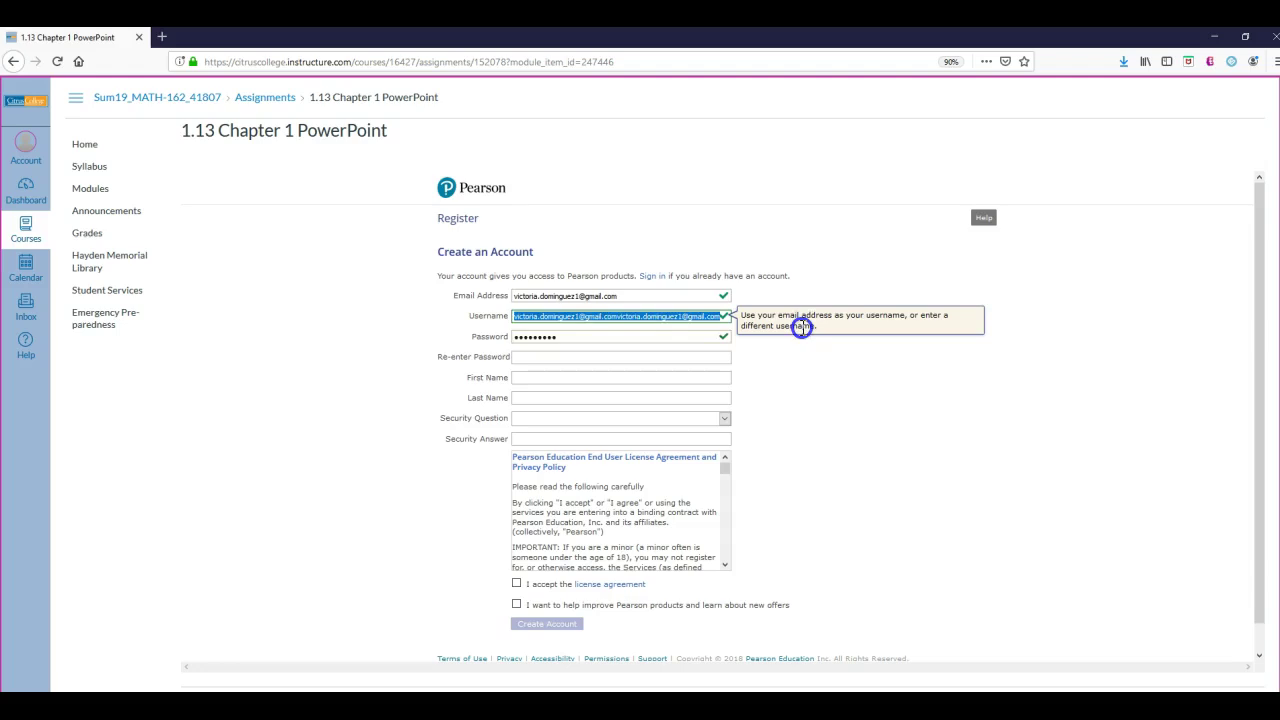
{"action": "key", "text": "ctrl+v"}
Enter and confirm the account password.
{"action": "left_click", "coordinate": [910, 430]}
{"action": "left_click", "coordinate": [551, 336]}
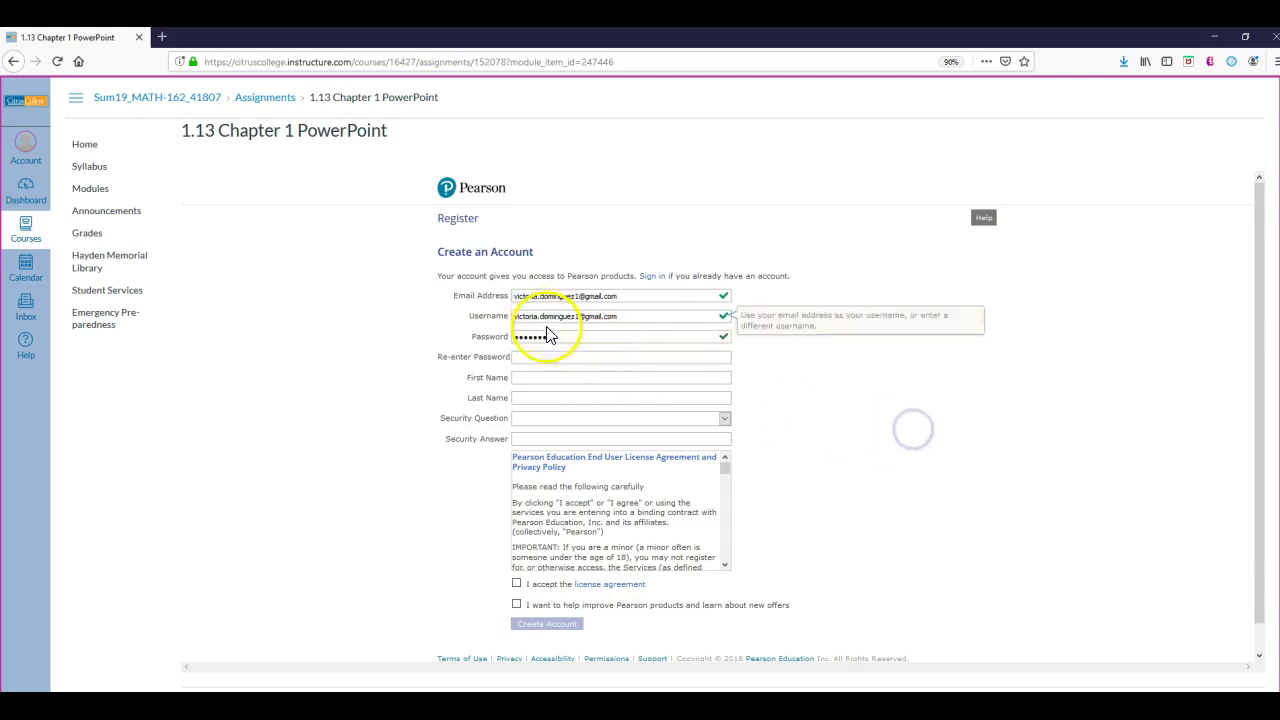
{"action": "type", "text": "•••••••••"}
{"action": "left_click_drag", "start_coordinate": [557, 336], "coordinate": [467, 334]}
{"action": "key", "text": "BackSpace"}
{"action": "type", "text": "••"}
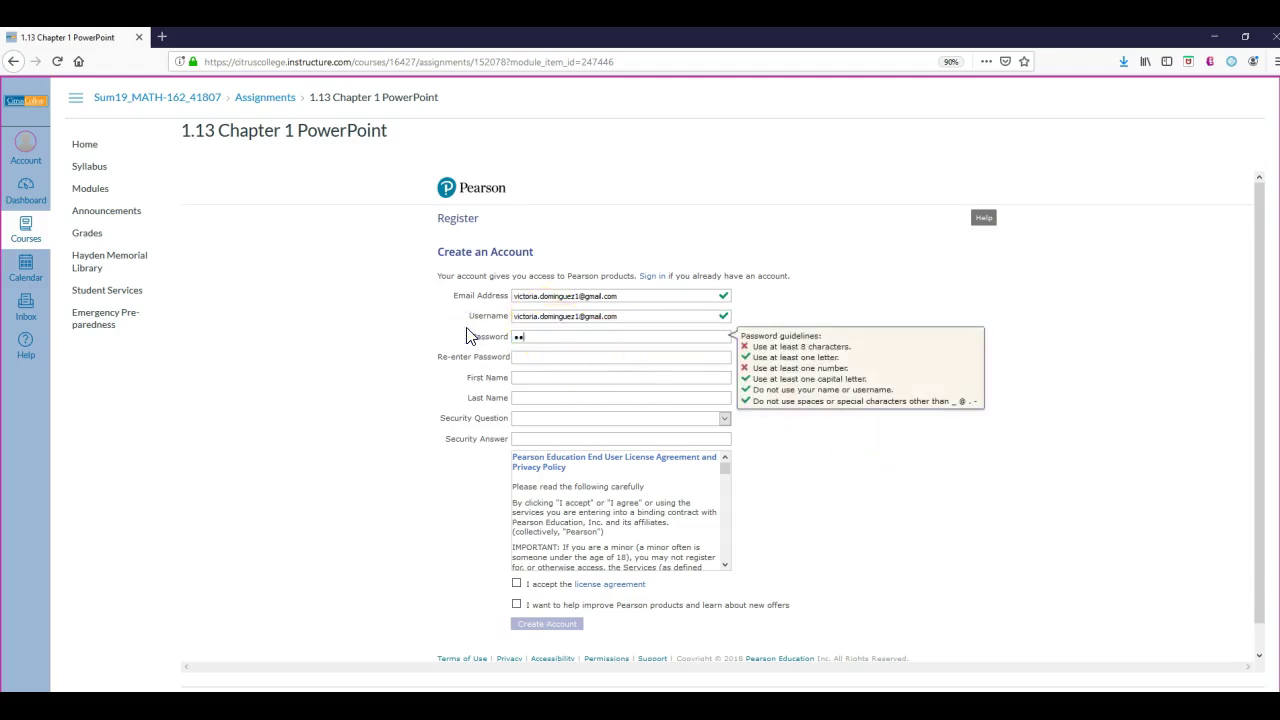
{"action": "type", "text": "••••••"}
{"action": "left_click", "coordinate": [522, 356]}
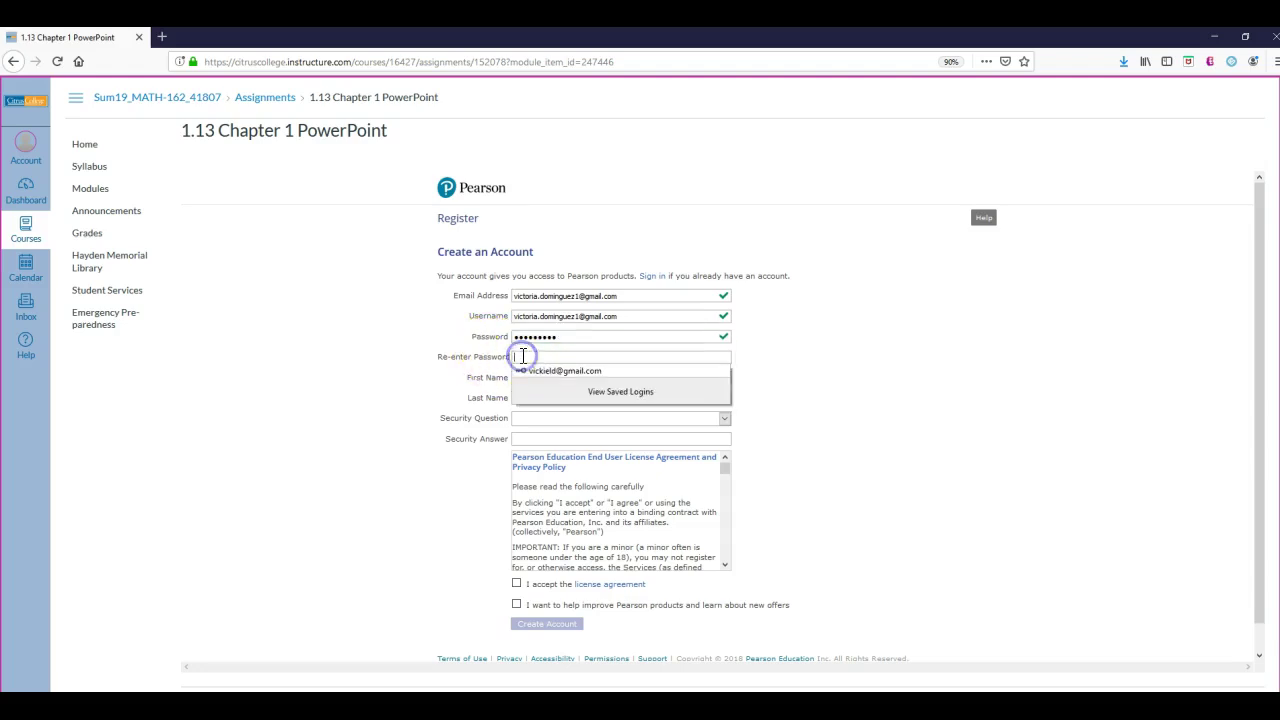
{"action": "type", "text": "••"}
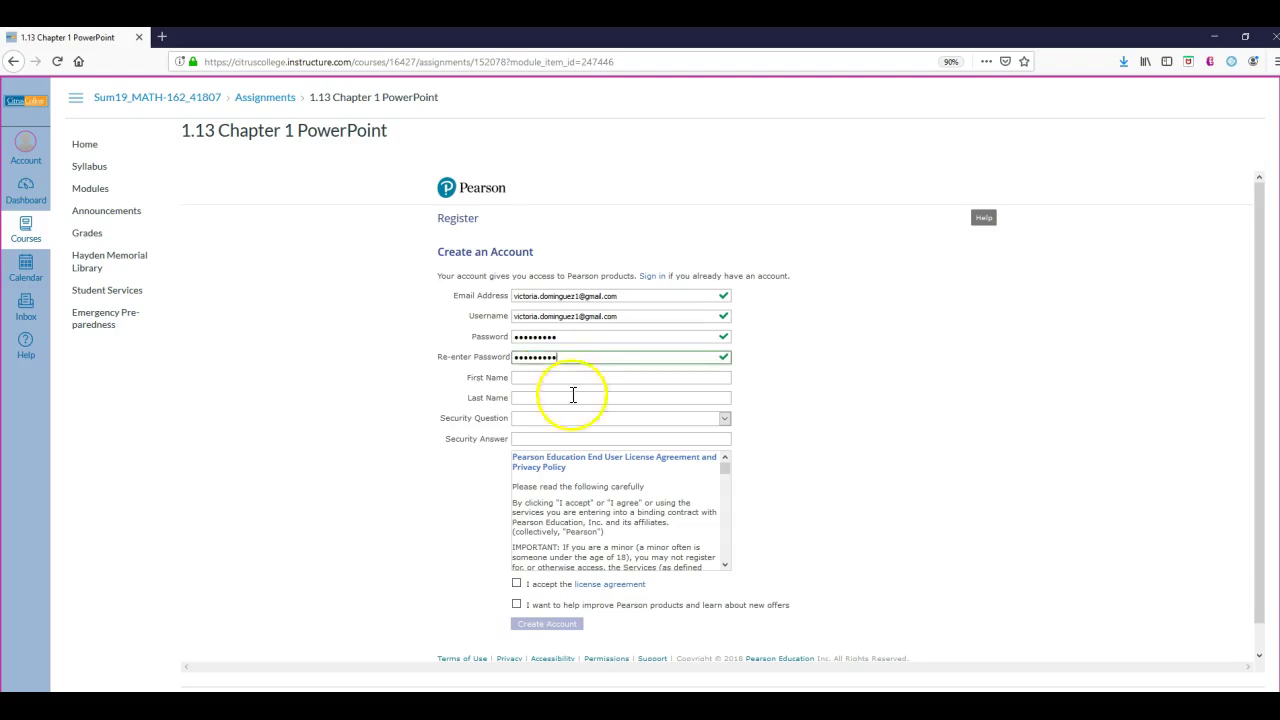
Fill in the student's first and last name.
{"action": "left_click", "coordinate": [561, 380]}
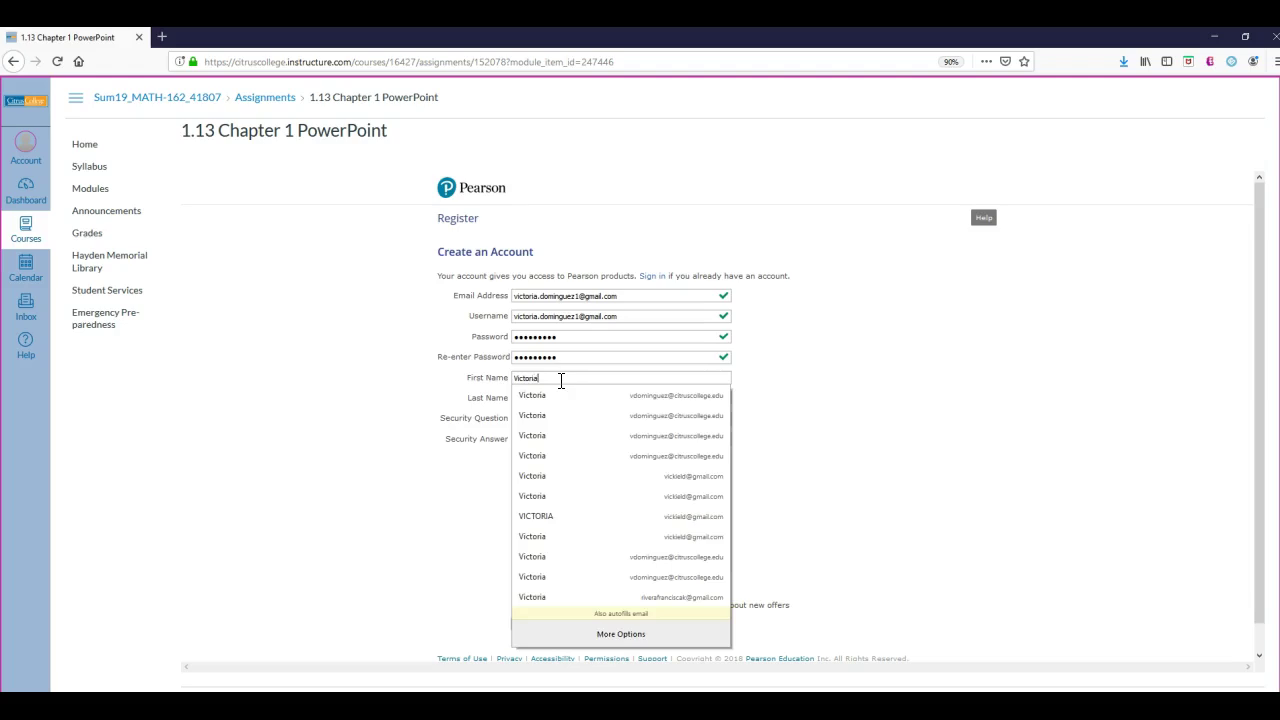
{"action": "key", "text": "Tab"}
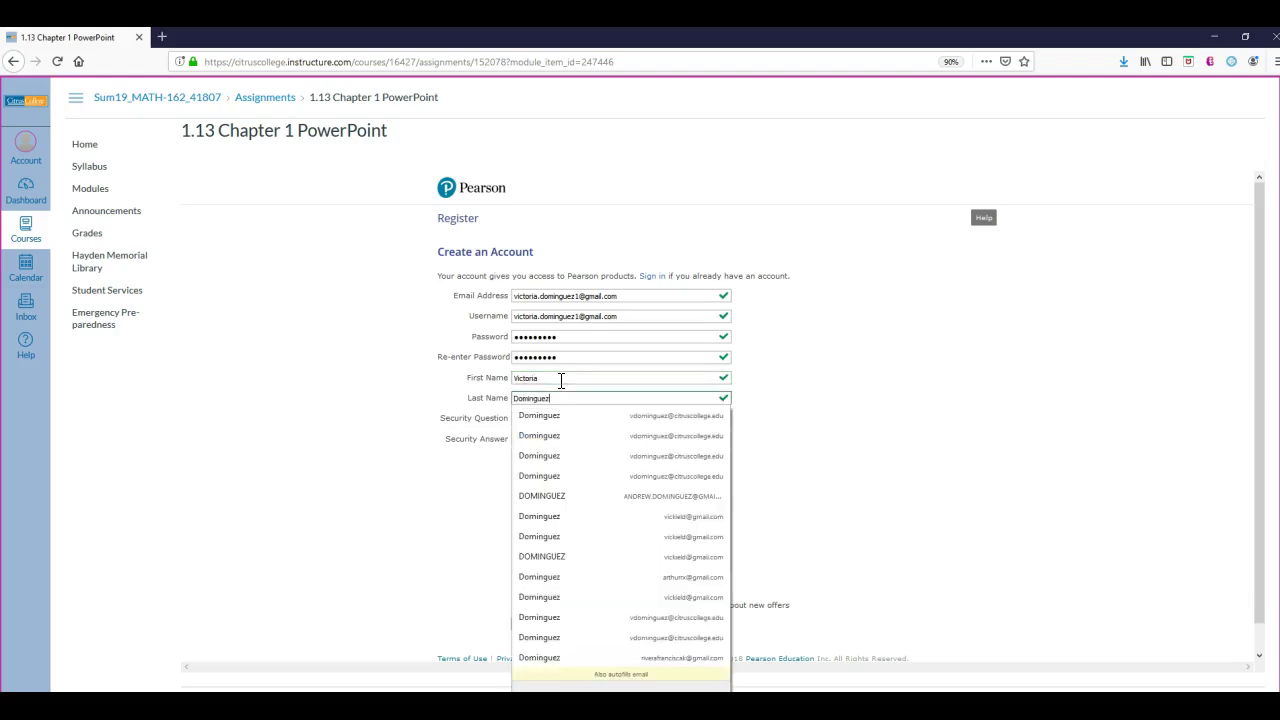
Choose the town-of-birth security question, enter its answer, accept the license, and create the account.
{"action": "key", "text": "Tab"}
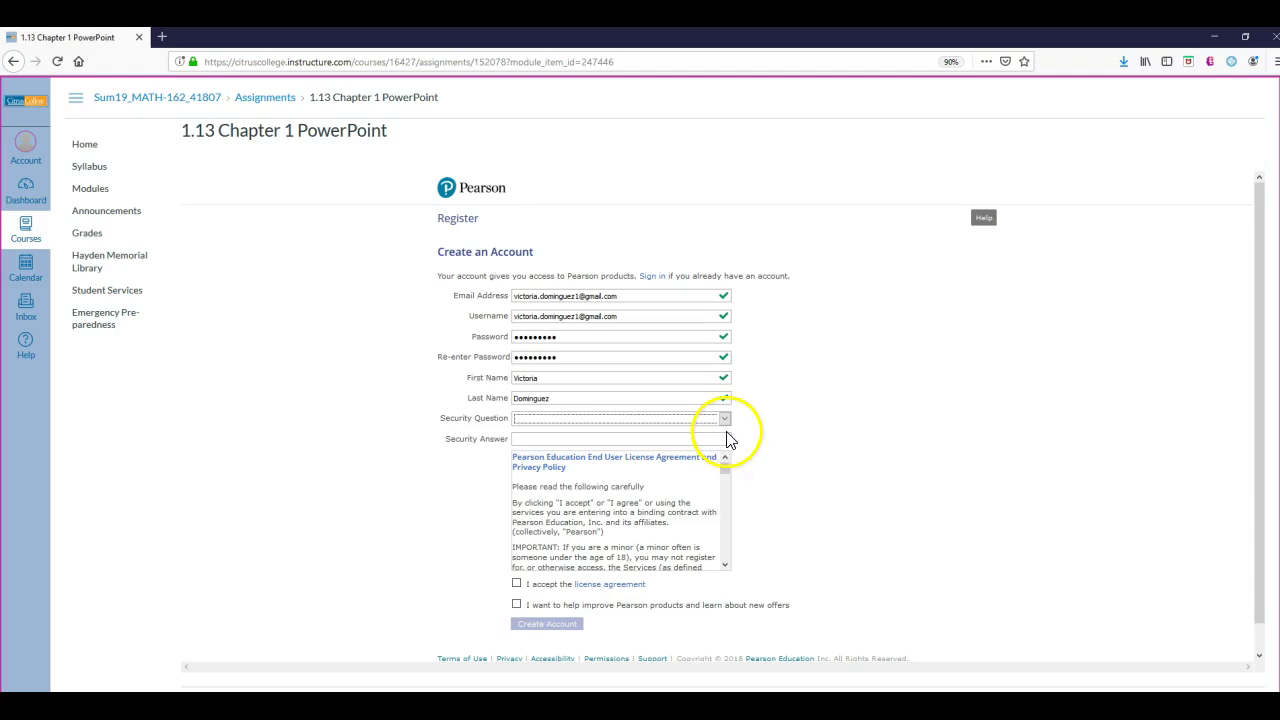
{"action": "left_click", "coordinate": [725, 419]}
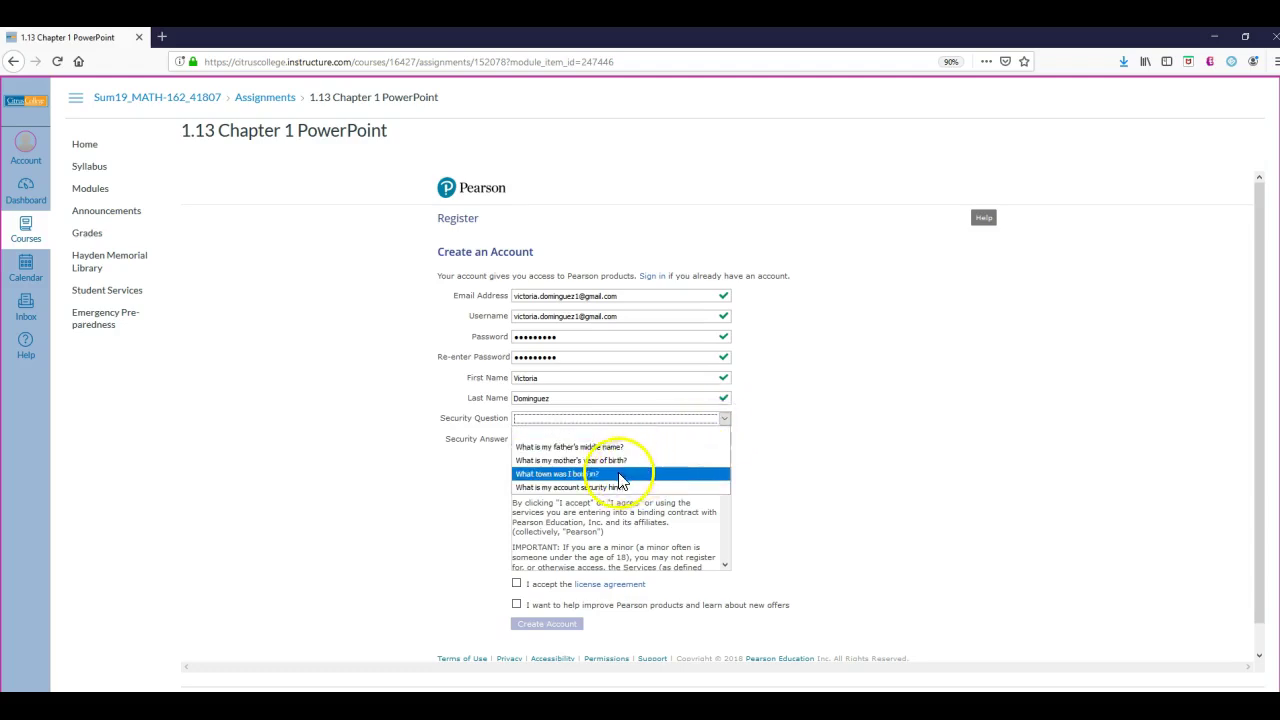
{"action": "left_click", "coordinate": [586, 474]}
{"action": "left_click", "coordinate": [576, 438]}
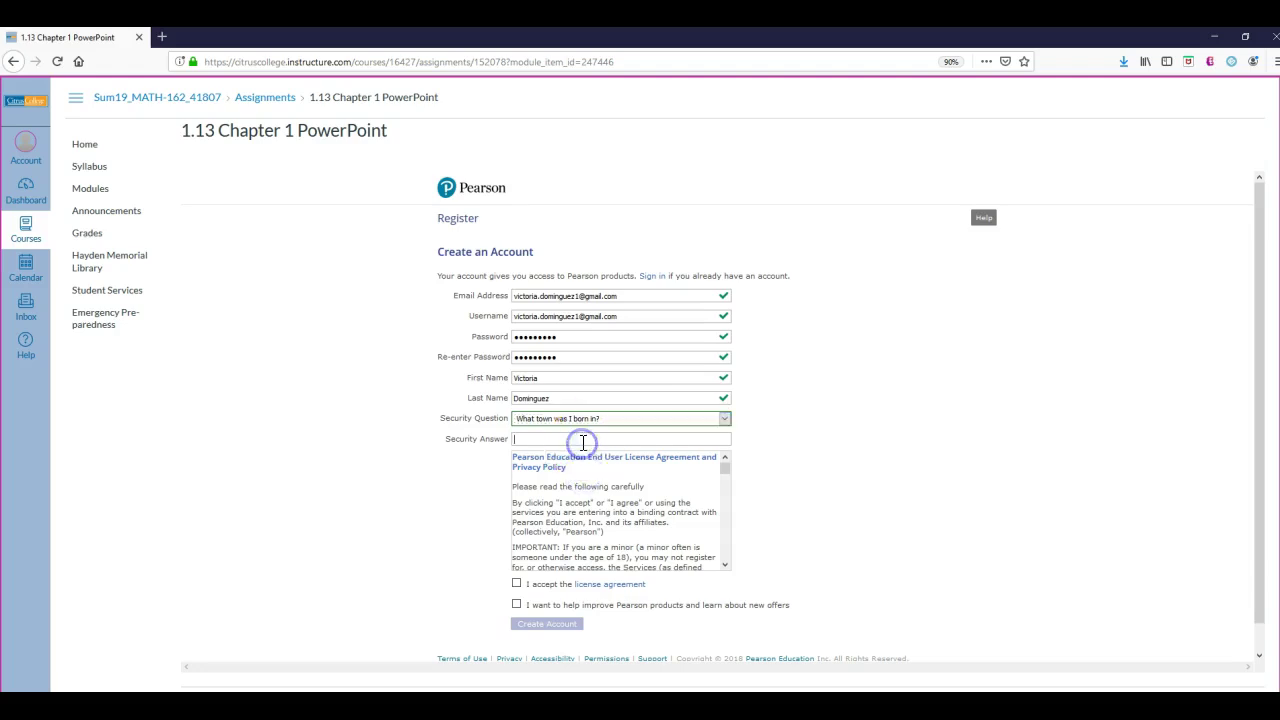
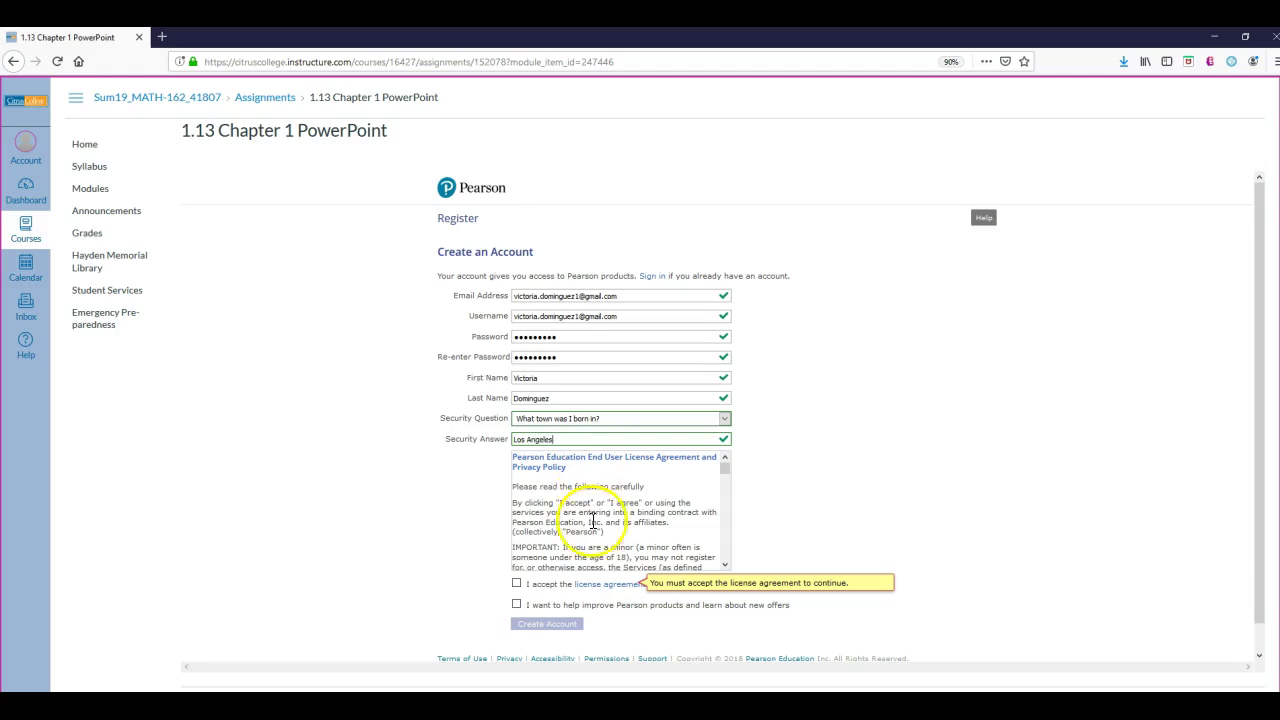
{"action": "scroll", "coordinate": [800, 537], "scroll_direction": "down", "scroll_amount": 1}
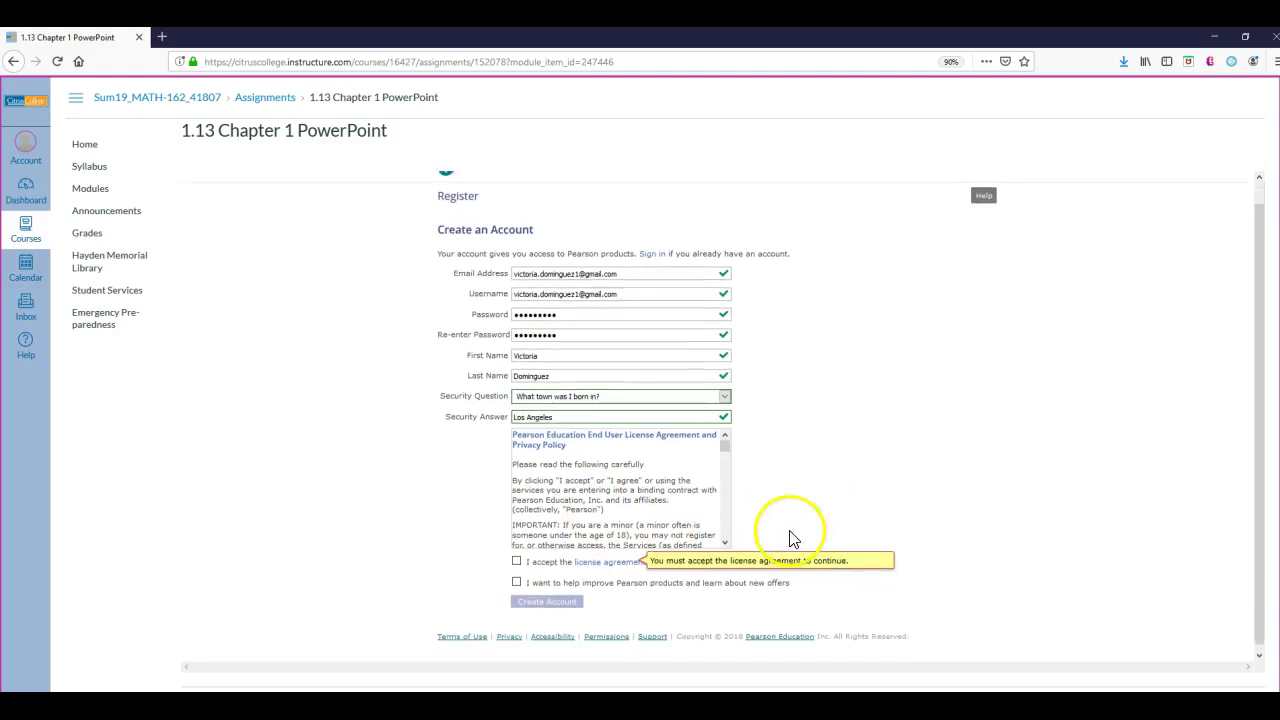
{"action": "left_click", "coordinate": [517, 557]}
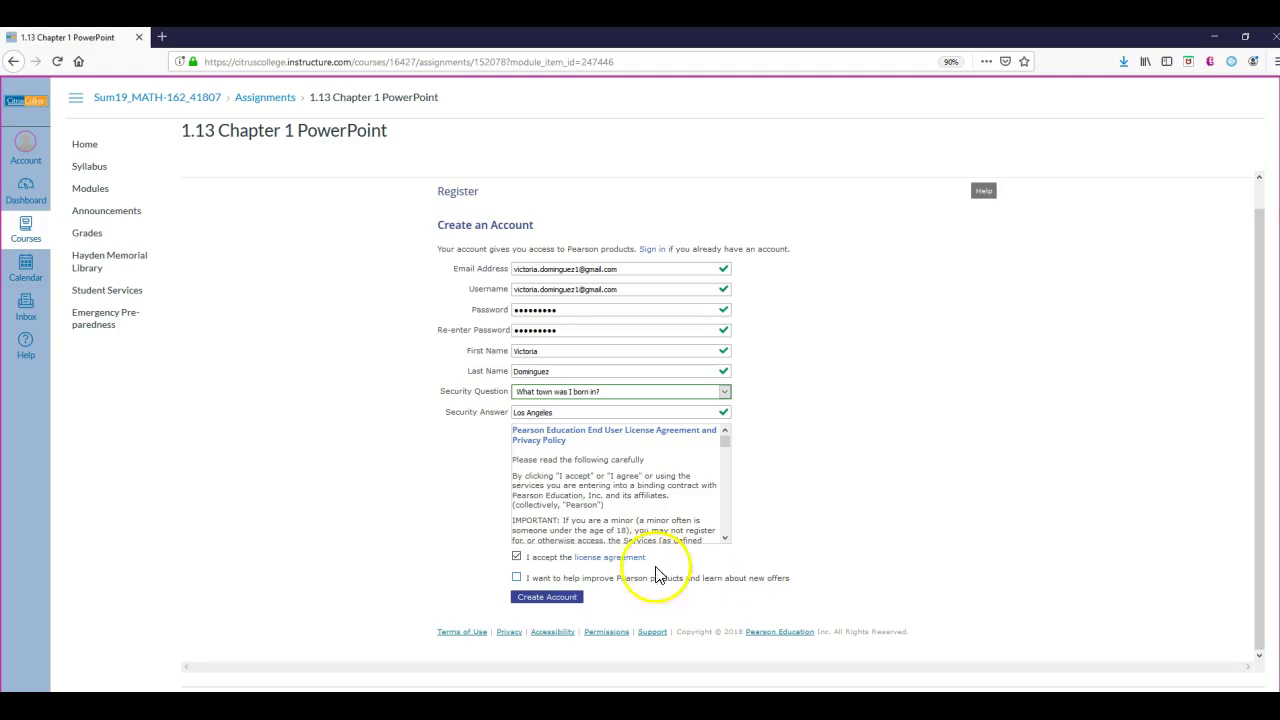
{"action": "left_click", "coordinate": [549, 603]}
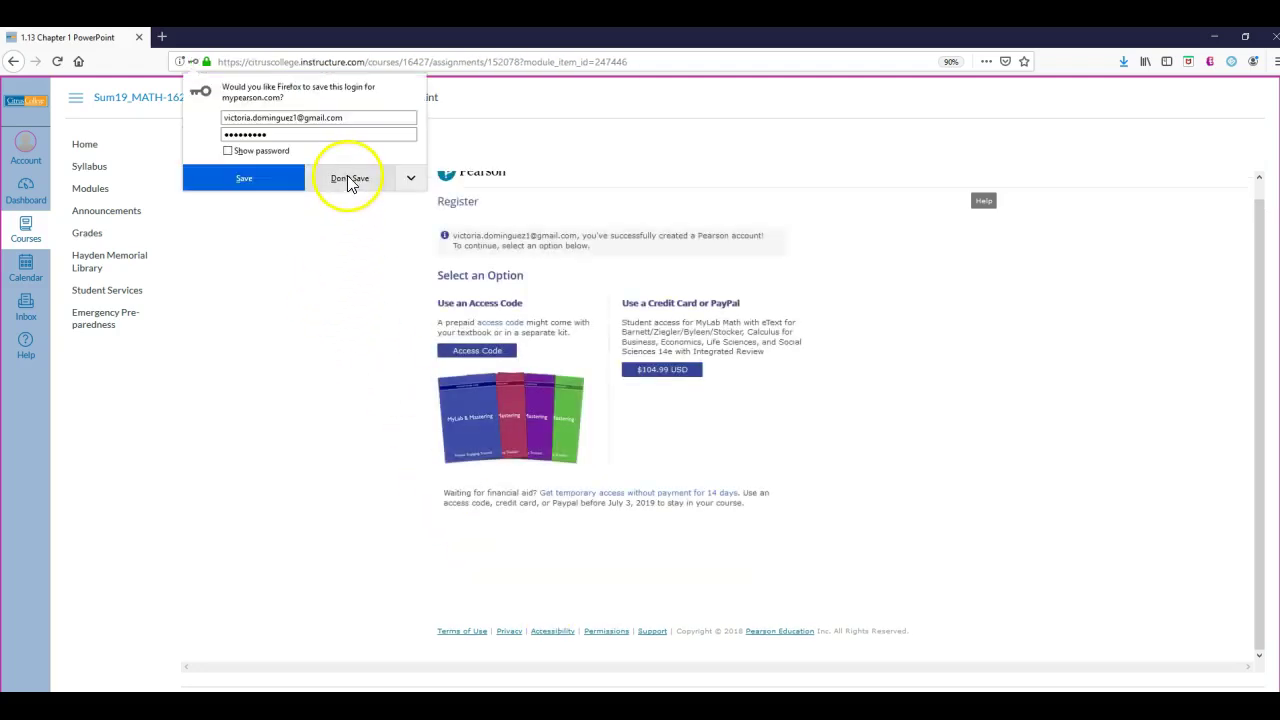
Decline Firefox's save-login offer and review the Pearson Select an Option payment page.
{"action": "left_click", "coordinate": [251, 182]}
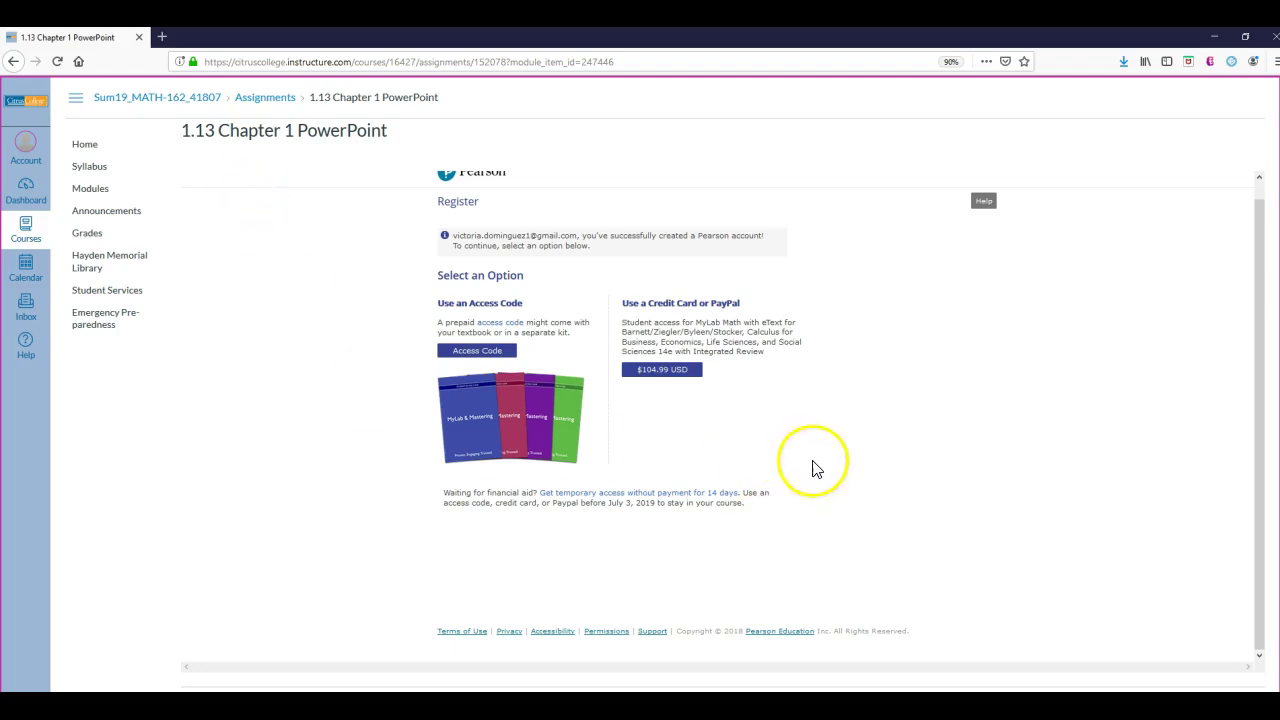
{"action": "scroll", "coordinate": [926, 487], "scroll_direction": "up", "scroll_amount": 1}
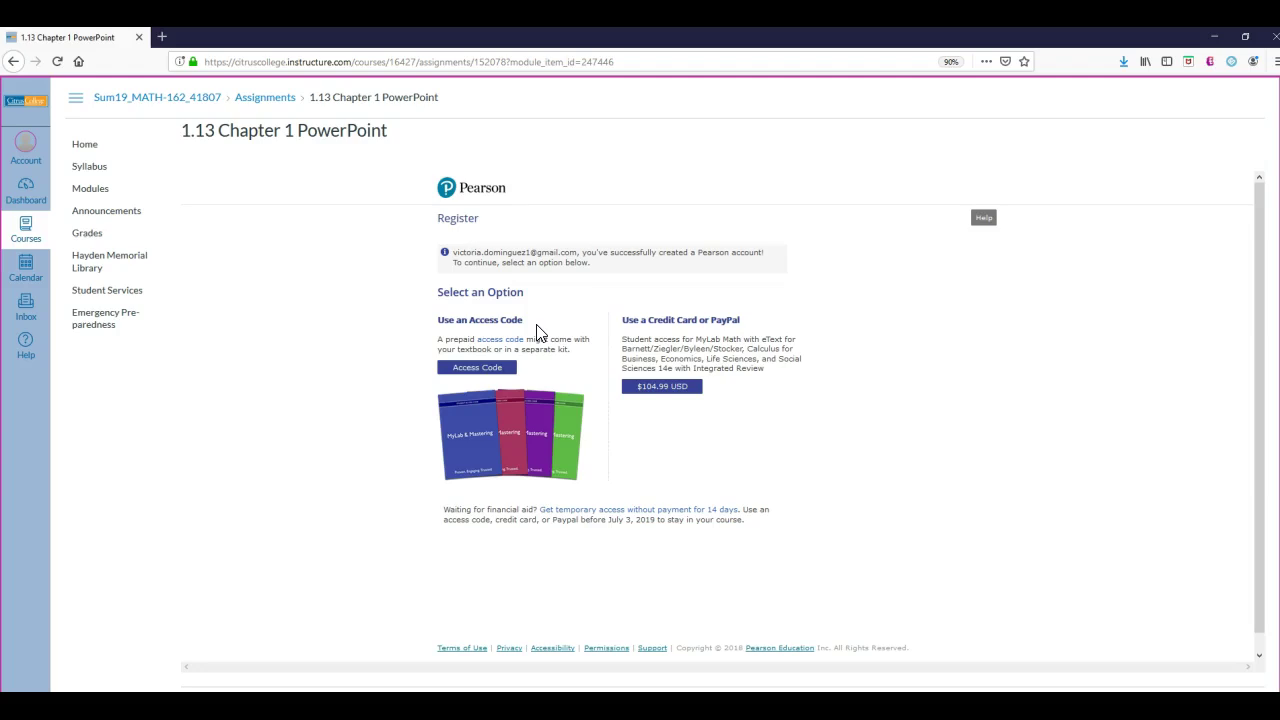
{"action": "left_click", "coordinate": [490, 372]}
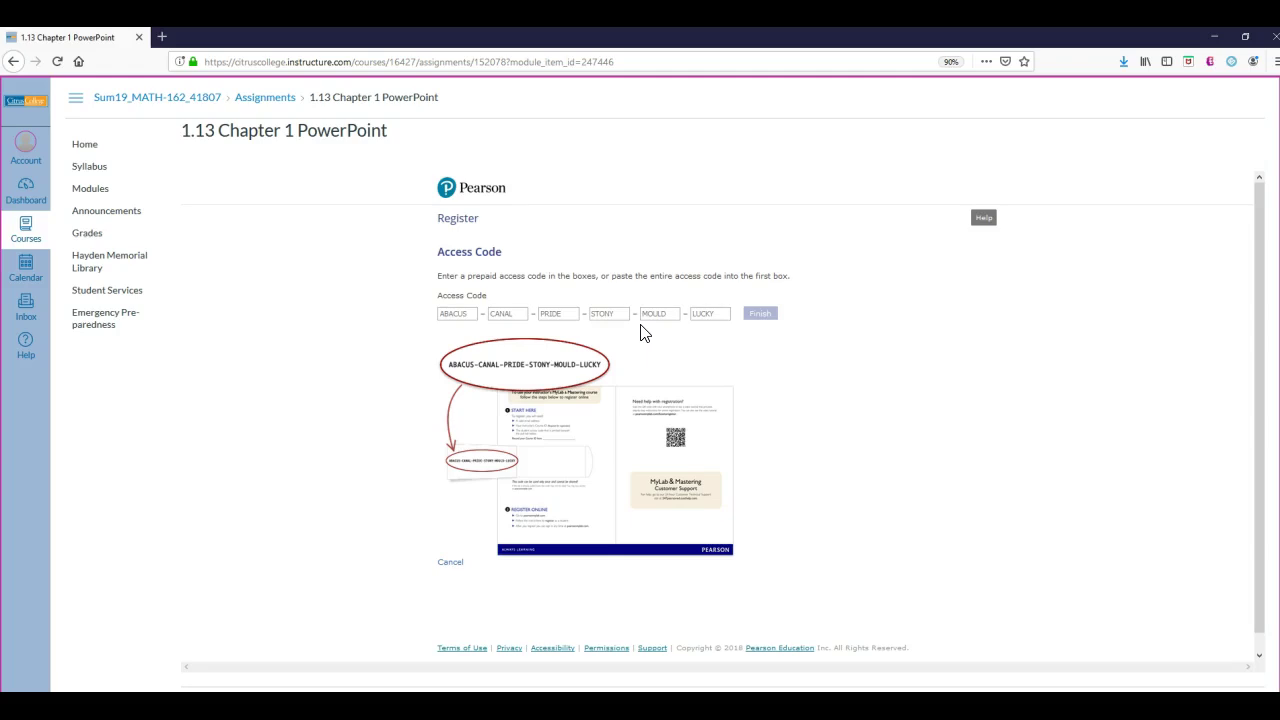
{"action": "left_click", "coordinate": [455, 563]}
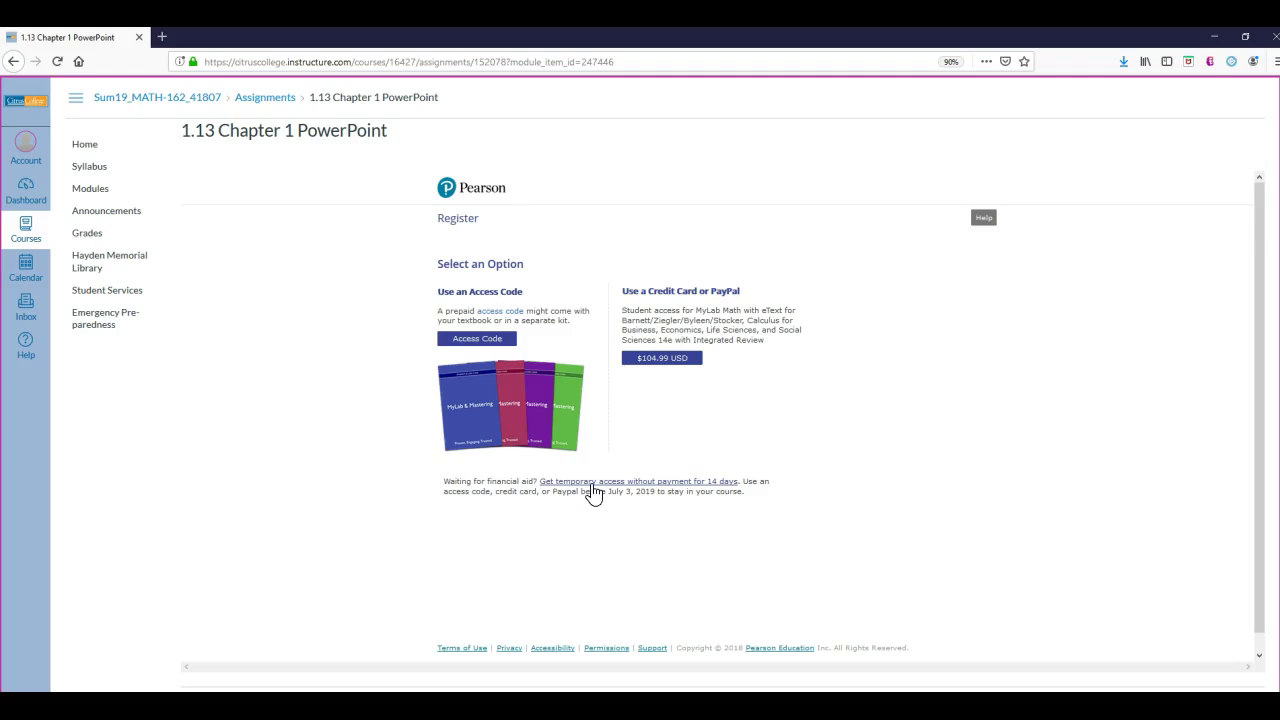
Request 14-day temporary access without payment, confirm it for Math 162, and view Modules.
{"action": "left_click", "coordinate": [598, 490]}
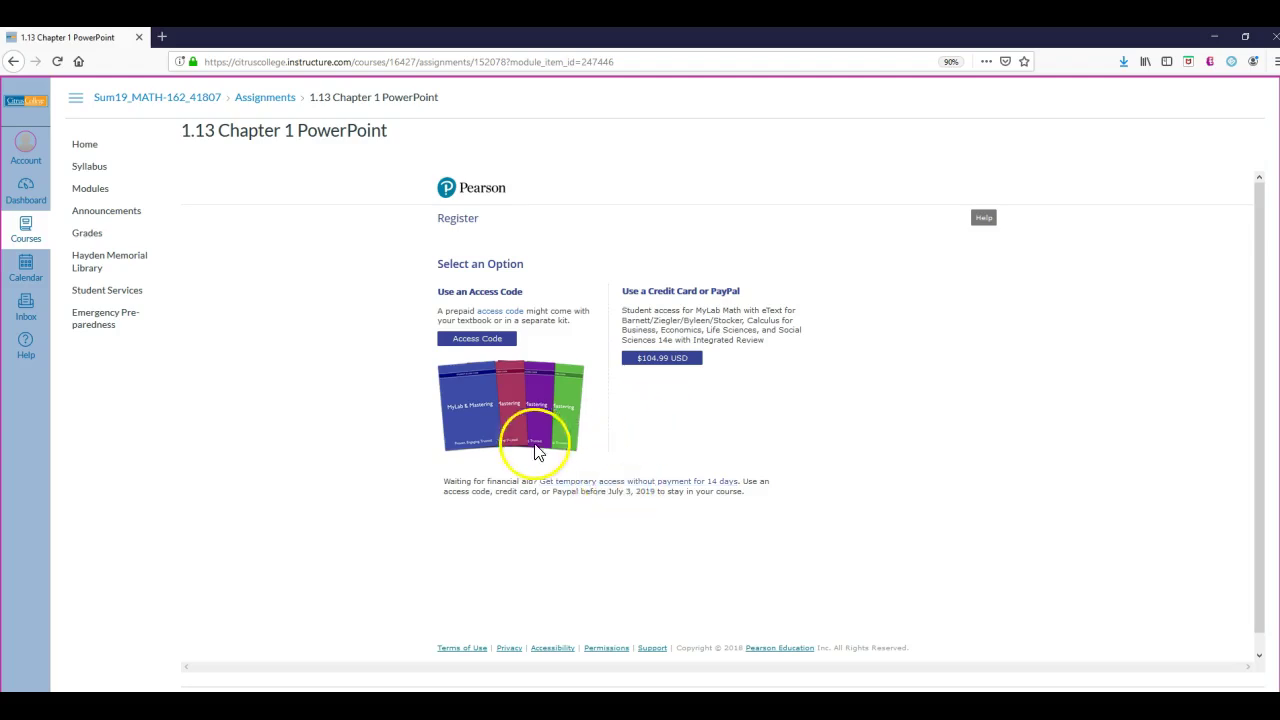
{"action": "left_click", "coordinate": [610, 485]}
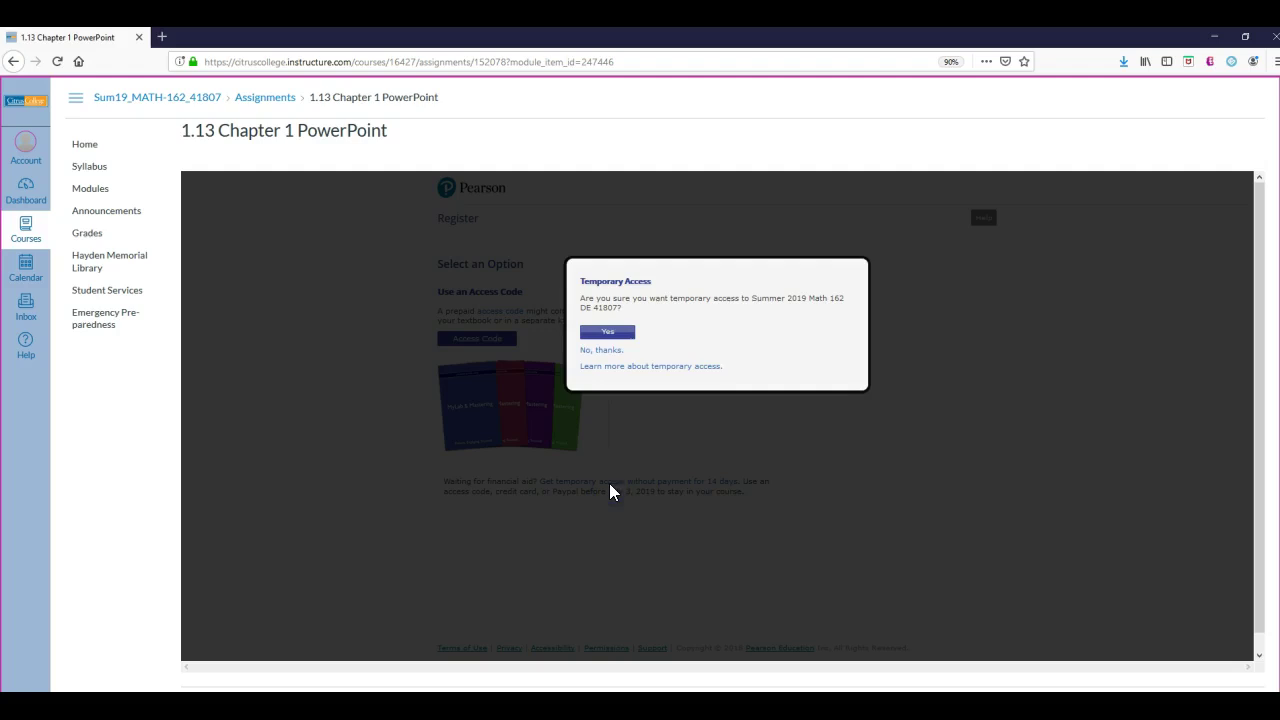
{"action": "left_click", "coordinate": [613, 333]}
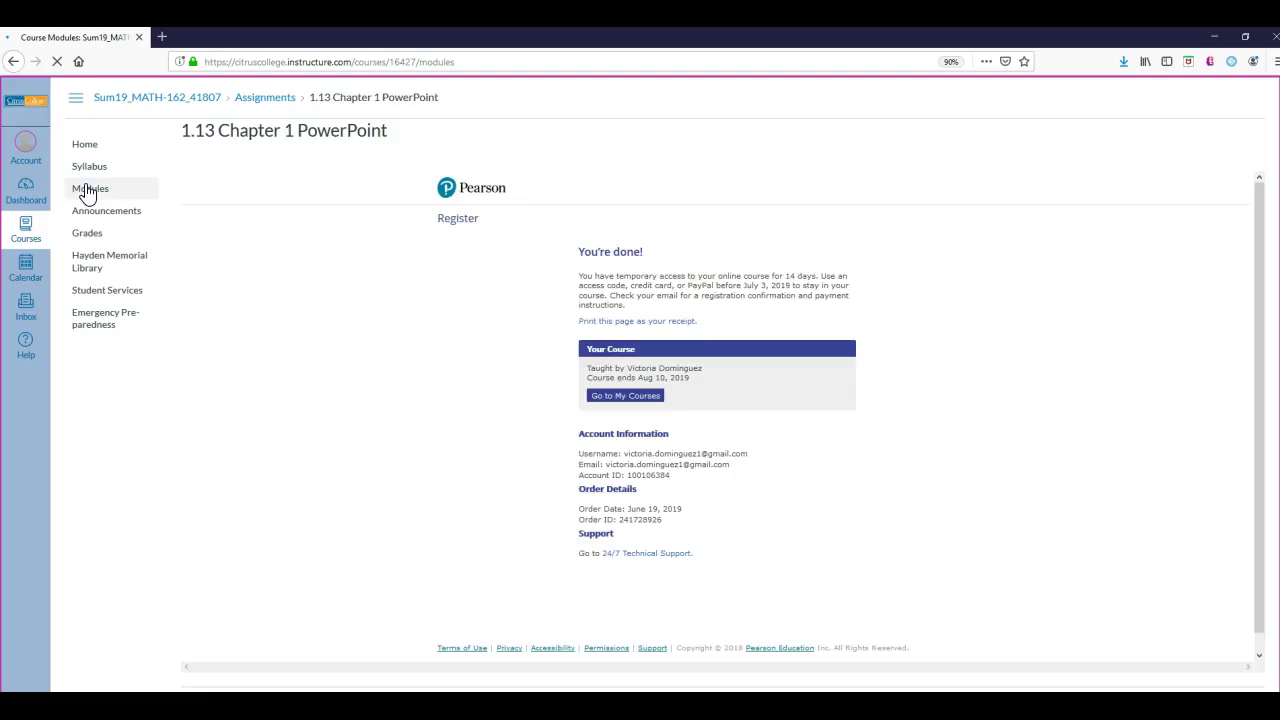
{"action": "scroll", "coordinate": [716, 476], "scroll_direction": "down", "scroll_amount": 3}
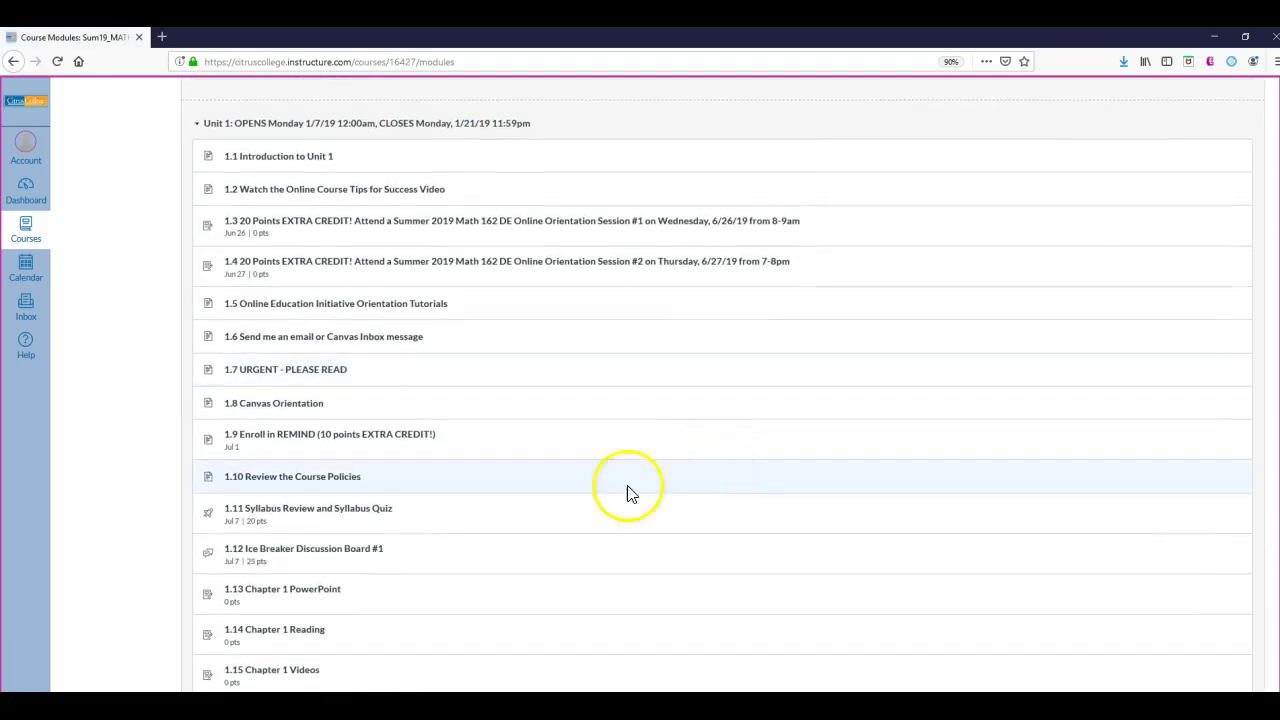
{"action": "left_click", "coordinate": [300, 592]}
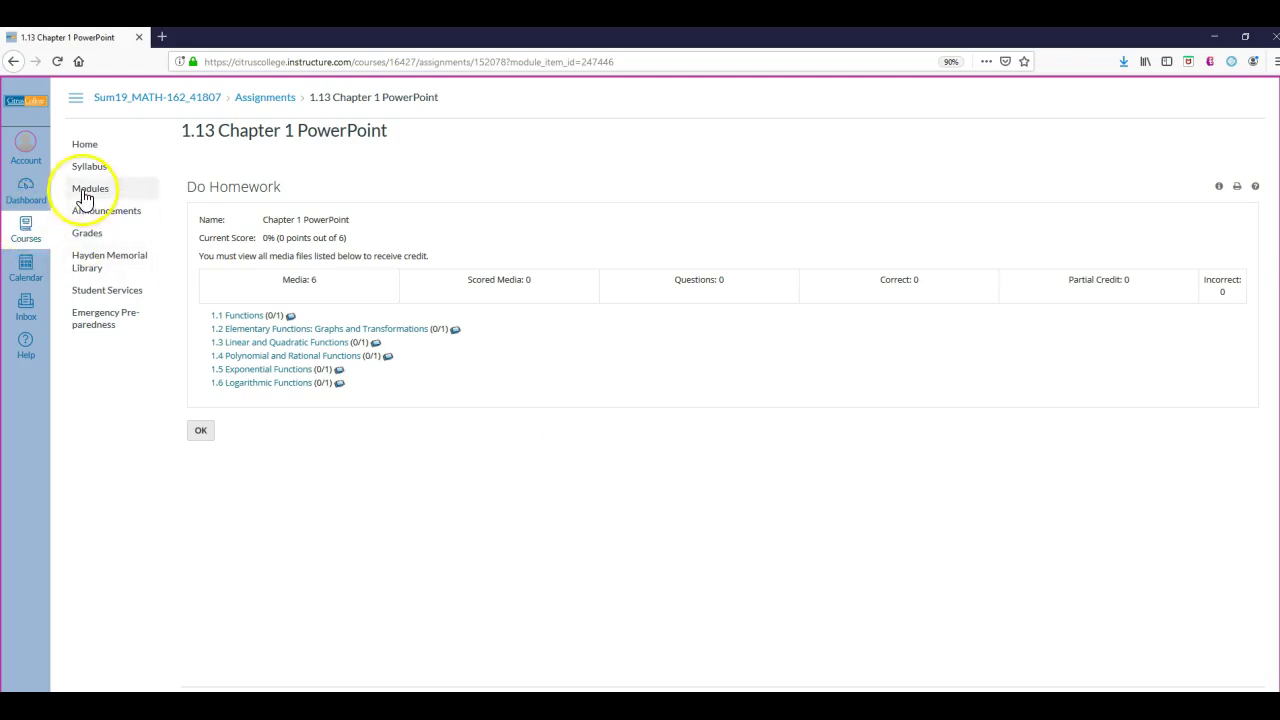
{"action": "left_click", "coordinate": [90, 188]}
{"action": "scroll", "coordinate": [530, 430], "scroll_direction": "down", "scroll_amount": 10}
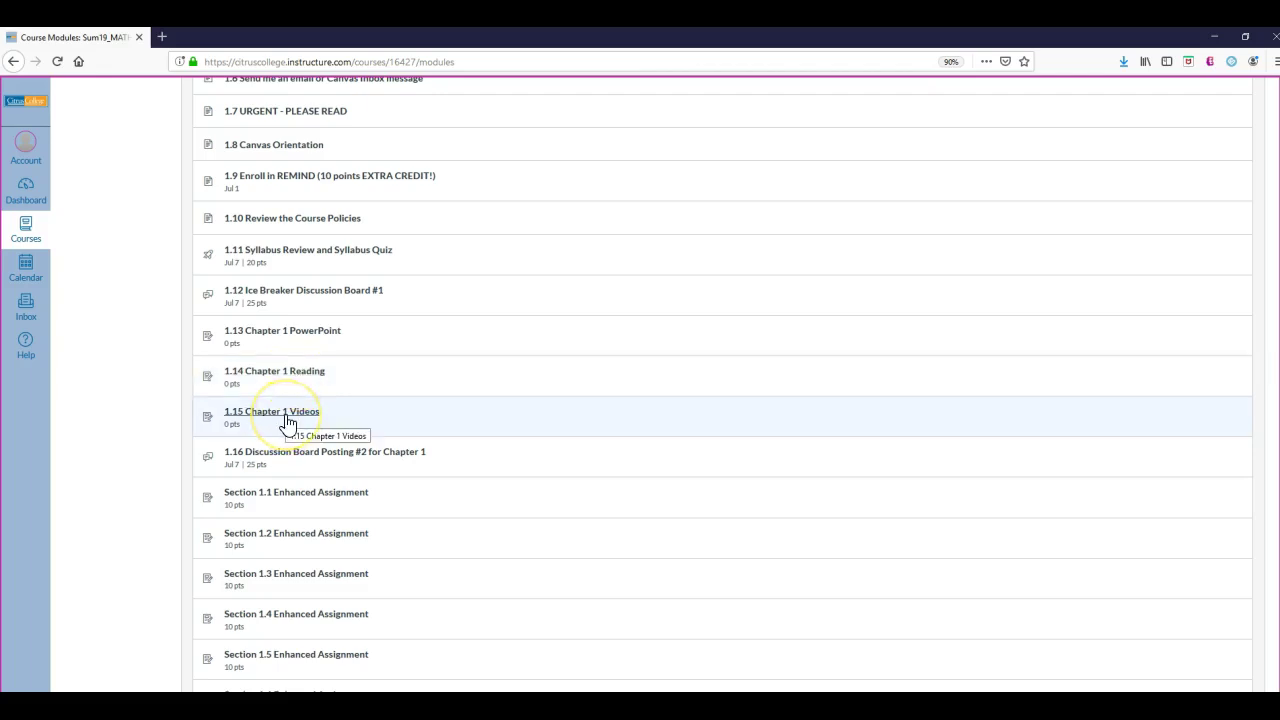
Open the Section 1.1 Enhanced Assignment and go to question 2, graphing y = 4x².
{"action": "left_click", "coordinate": [289, 500]}
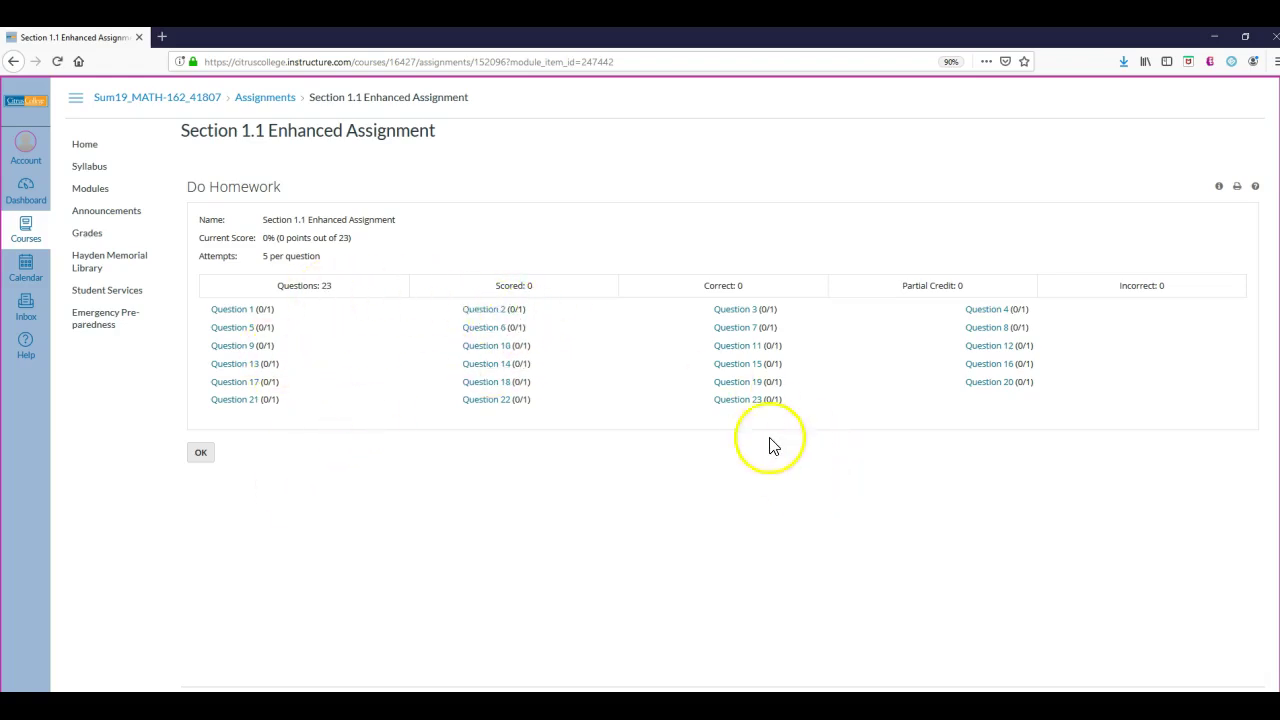
{"action": "left_click", "coordinate": [484, 312]}
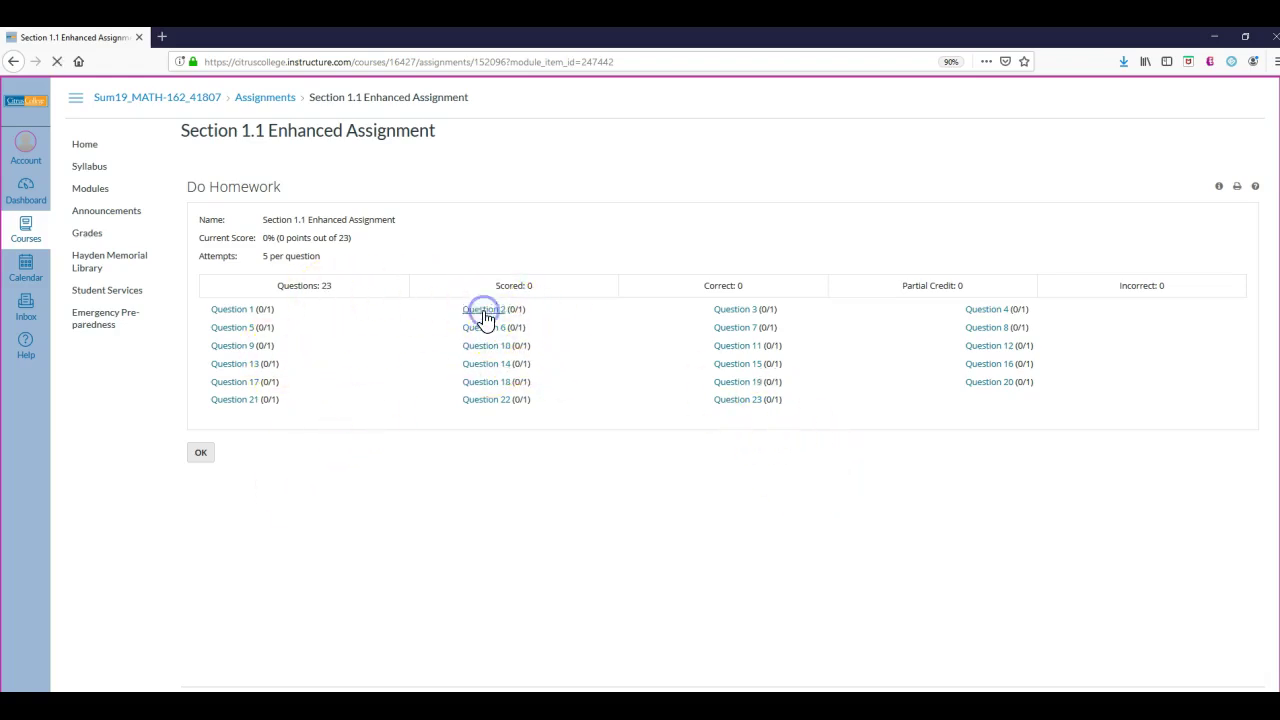